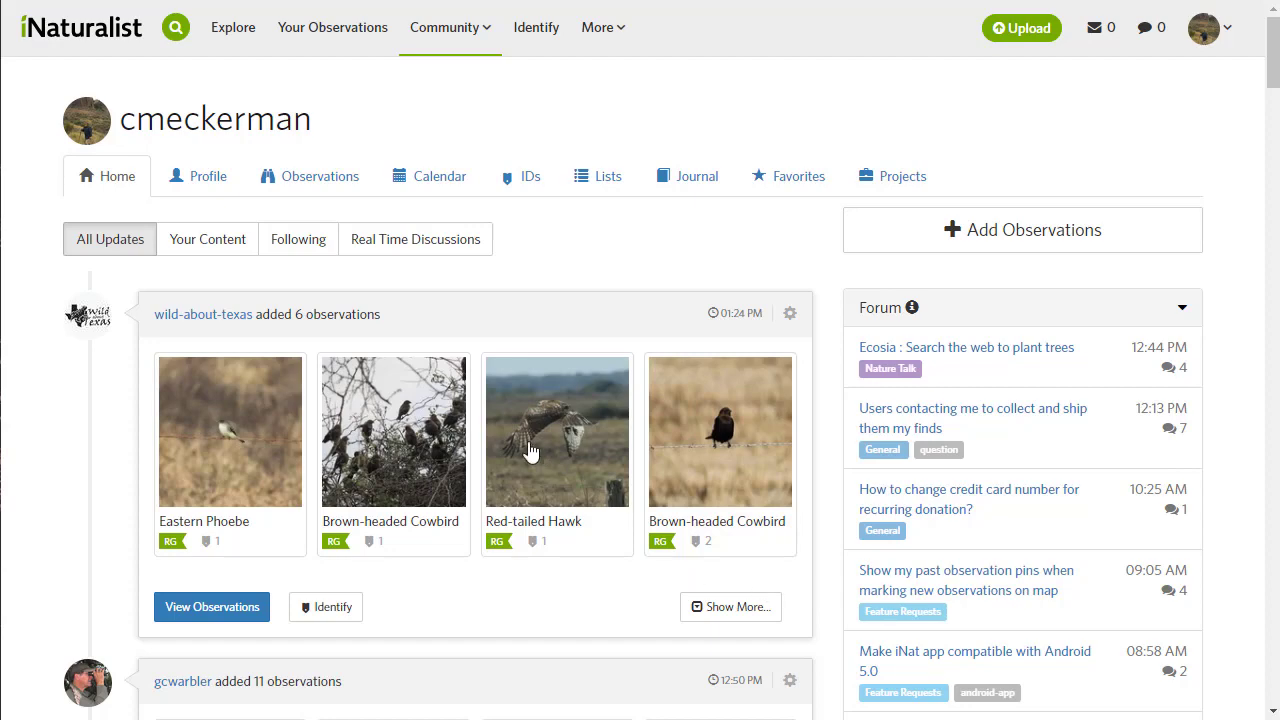
Open the Identify page and look through its first page of observations
scroll(576, 587, down, 5)
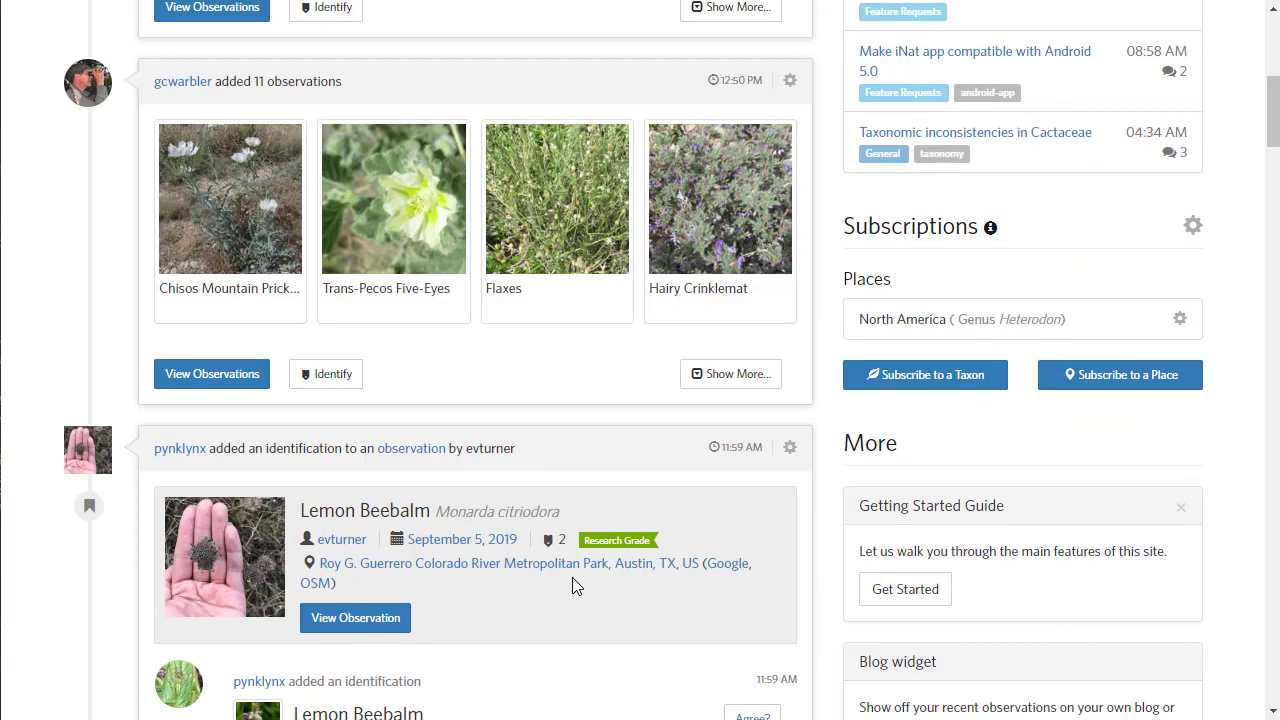
scroll(572, 577, up, 5)
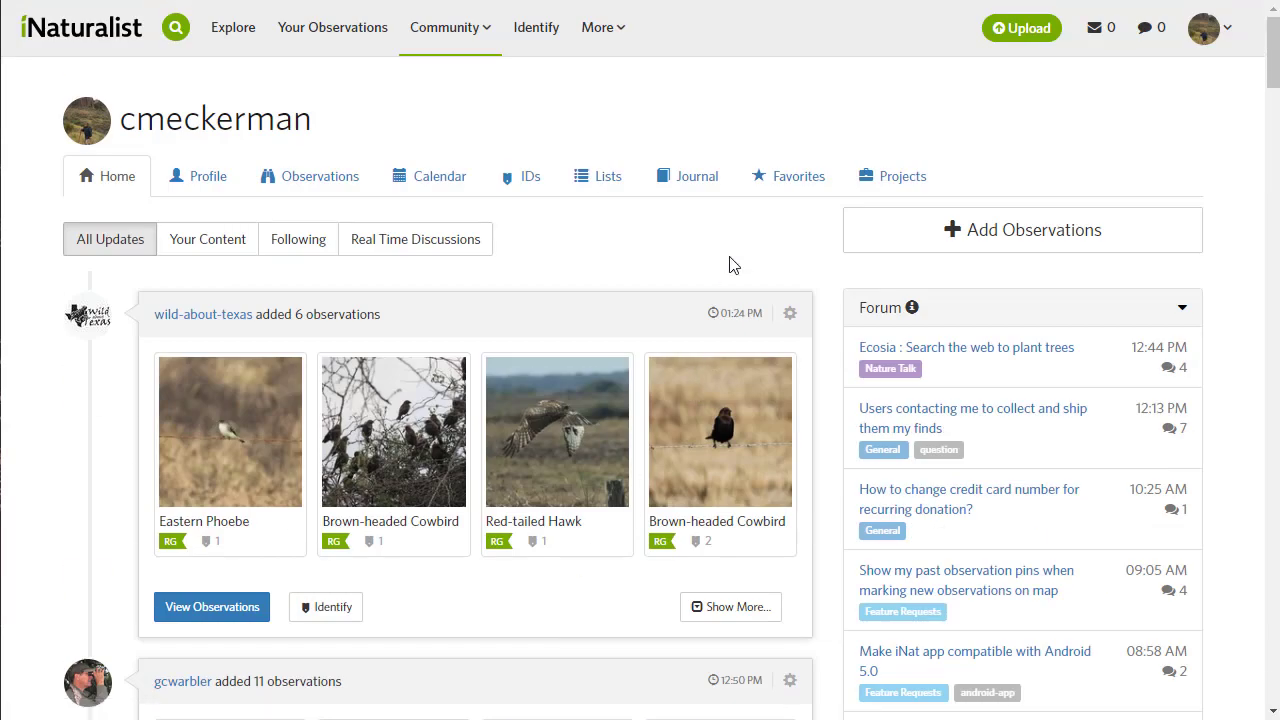
click(531, 38)
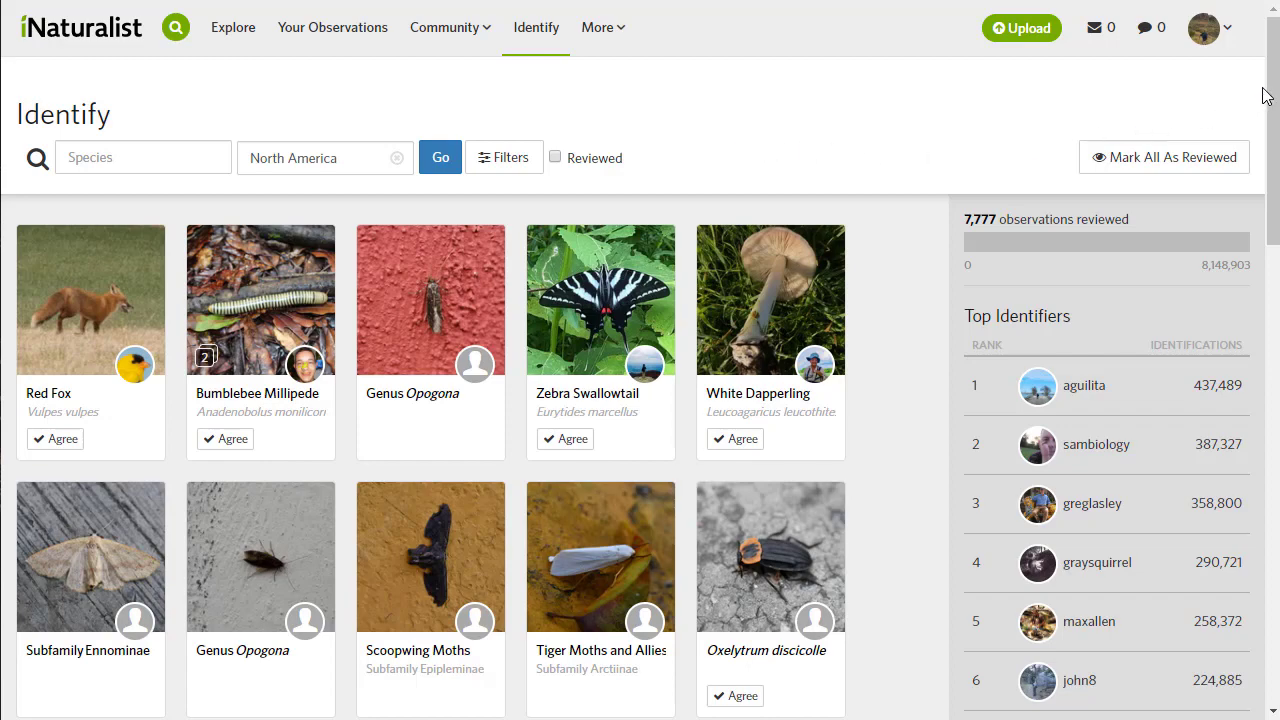
drag(1274, 84, 1255, 482)
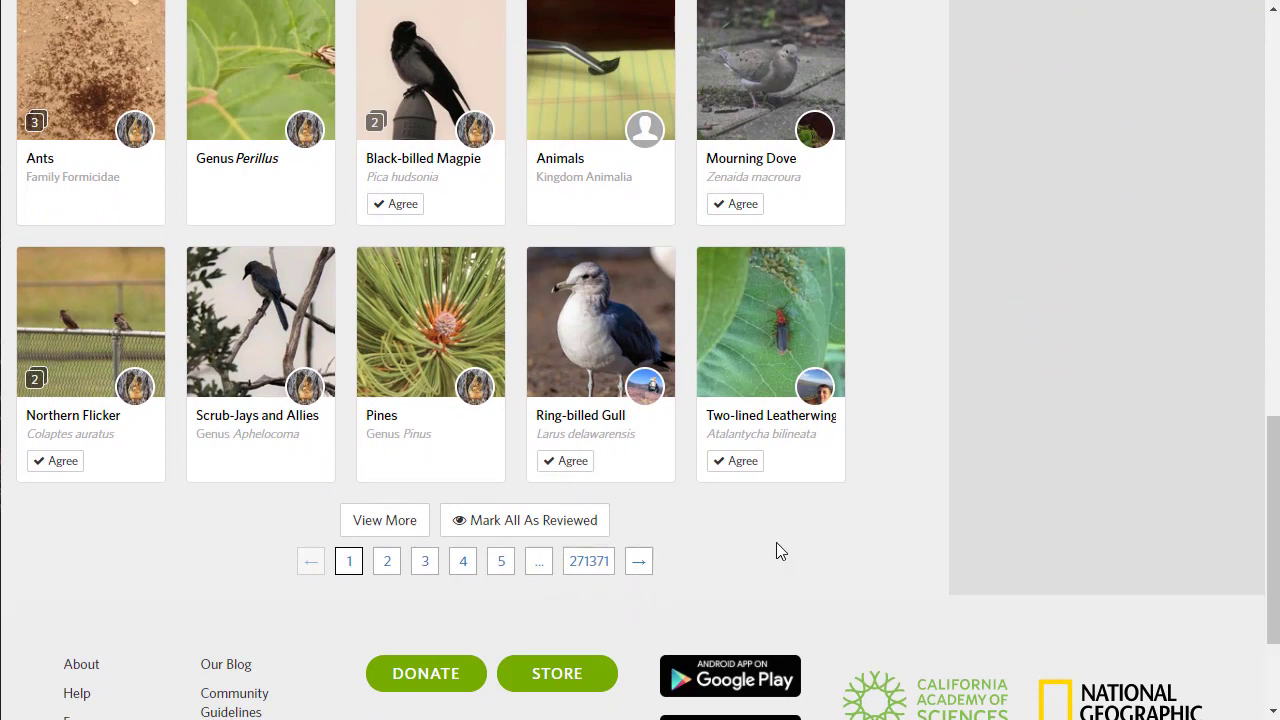
drag(1260, 514, 1262, 116)
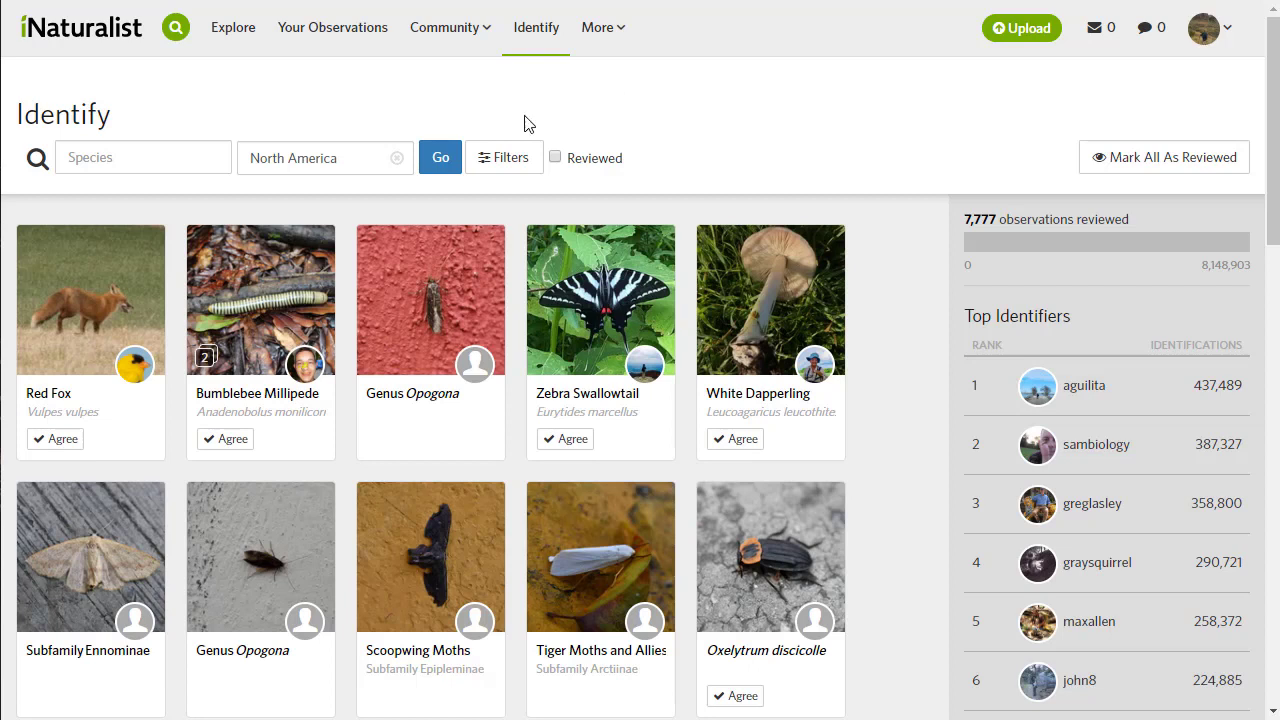
Change the observation location filter to Travis County, TX, US
click(362, 160)
drag(362, 160, 251, 163)
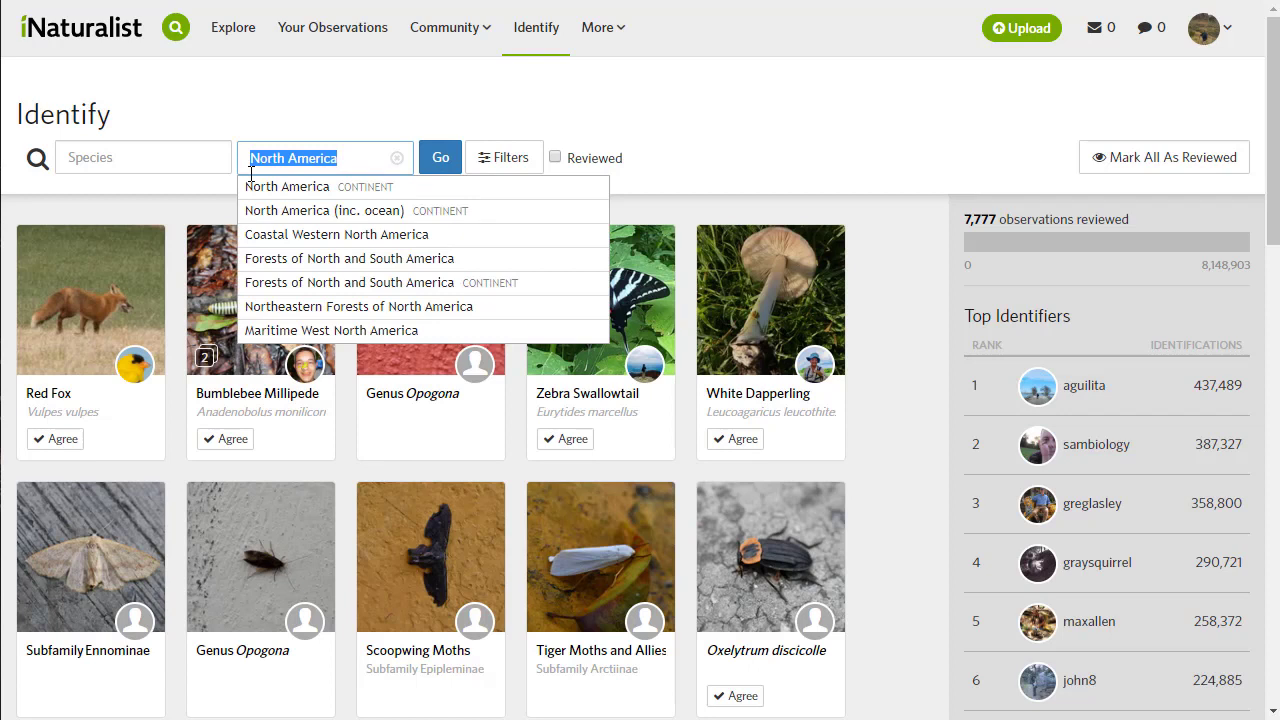
text(tra)
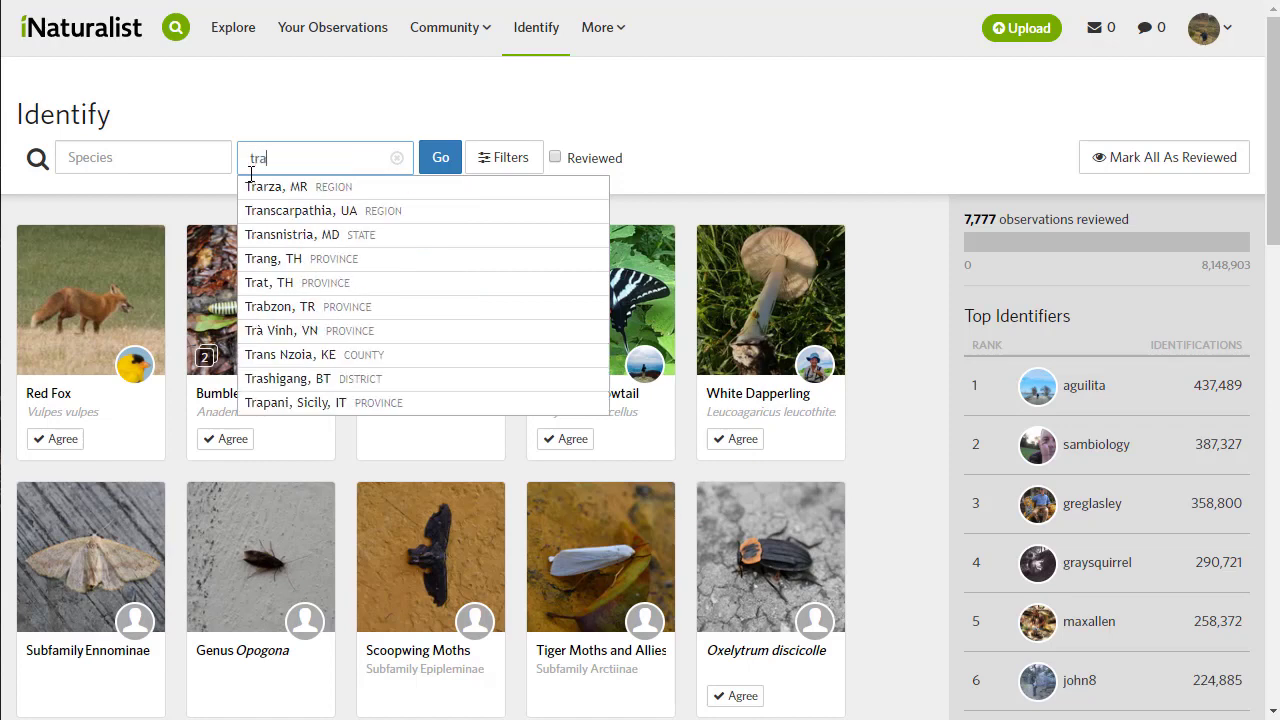
text(vis count)
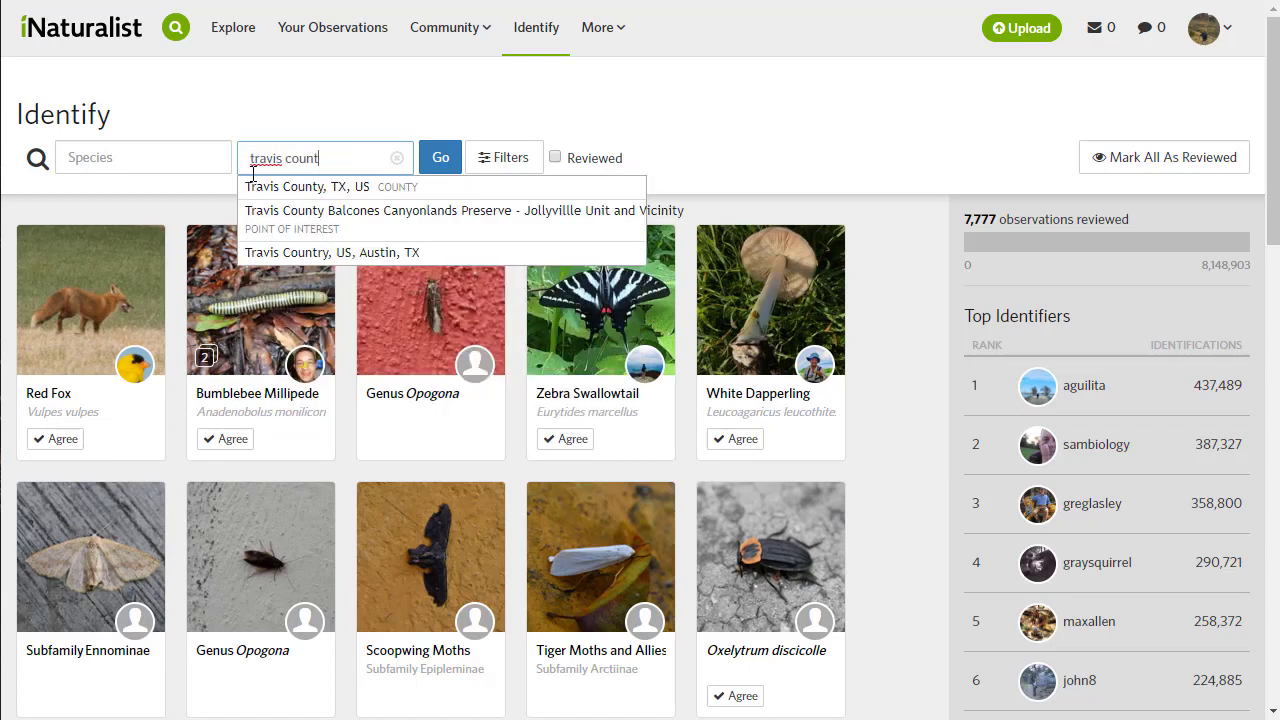
click(330, 193)
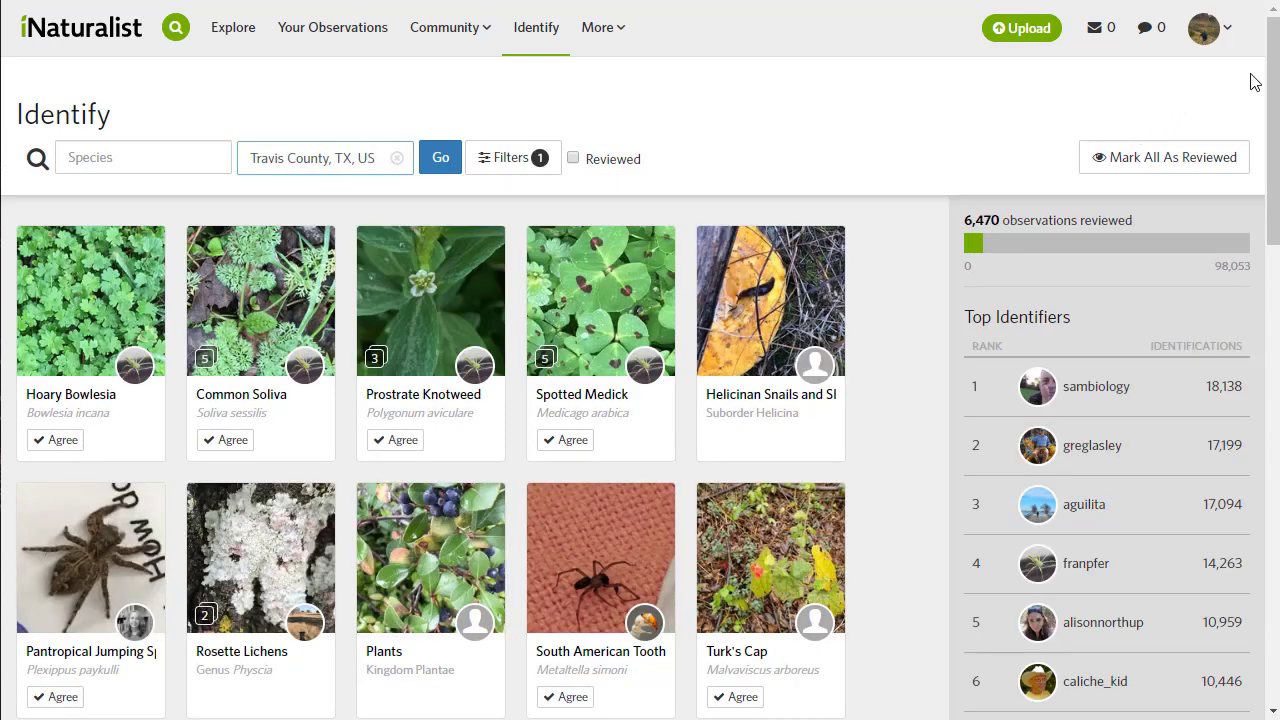
drag(1266, 80, 1175, 77)
Filter the Travis County observations by the taxon Plants (Kingdom Plantae)
click(147, 154)
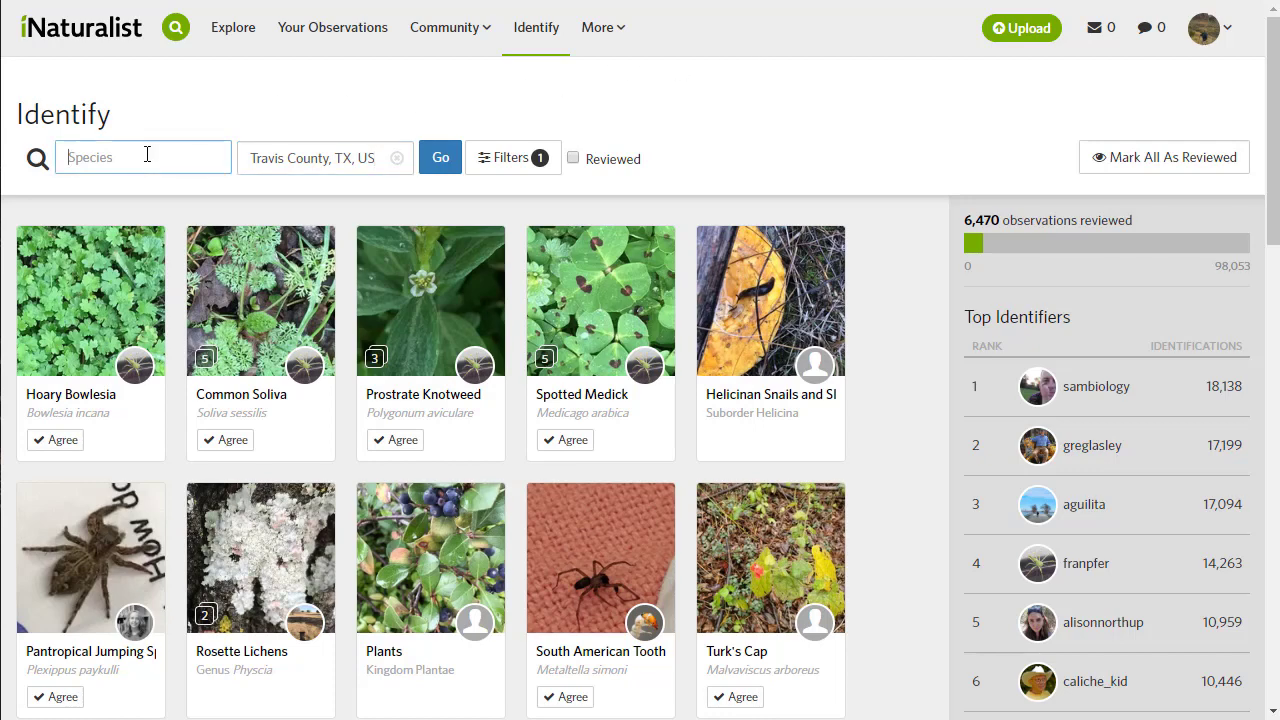
text(plants)
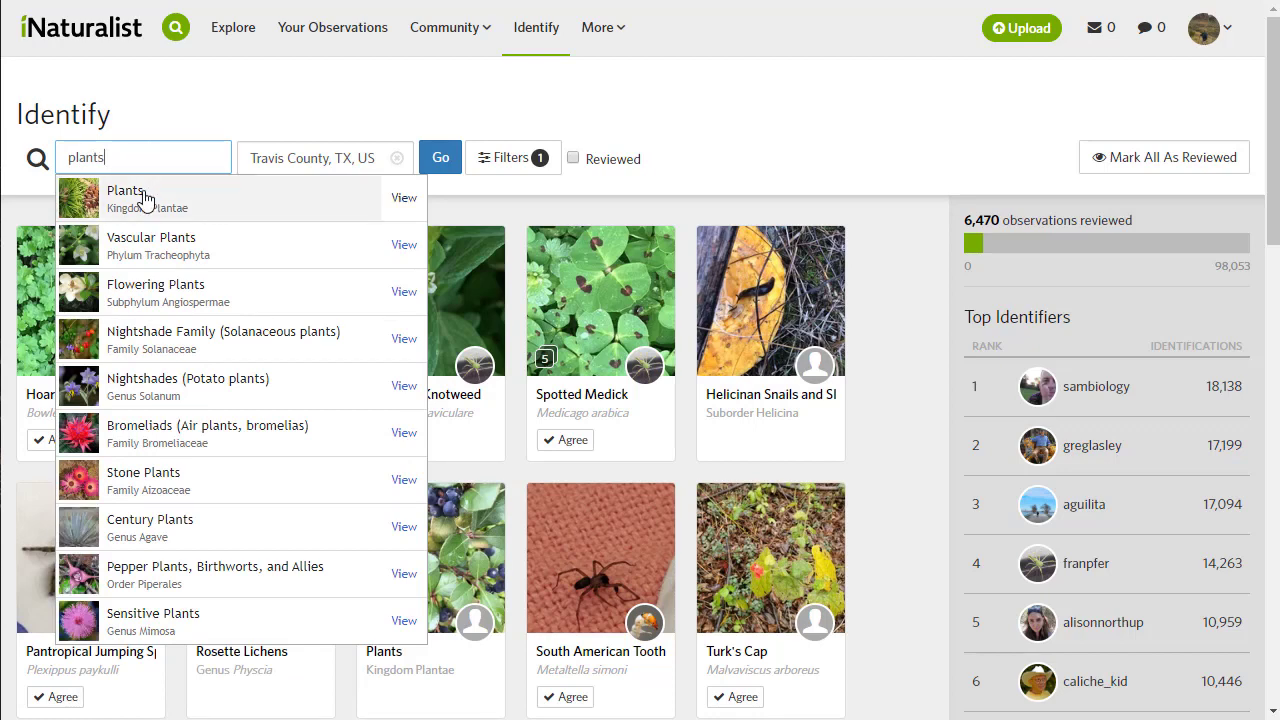
click(146, 198)
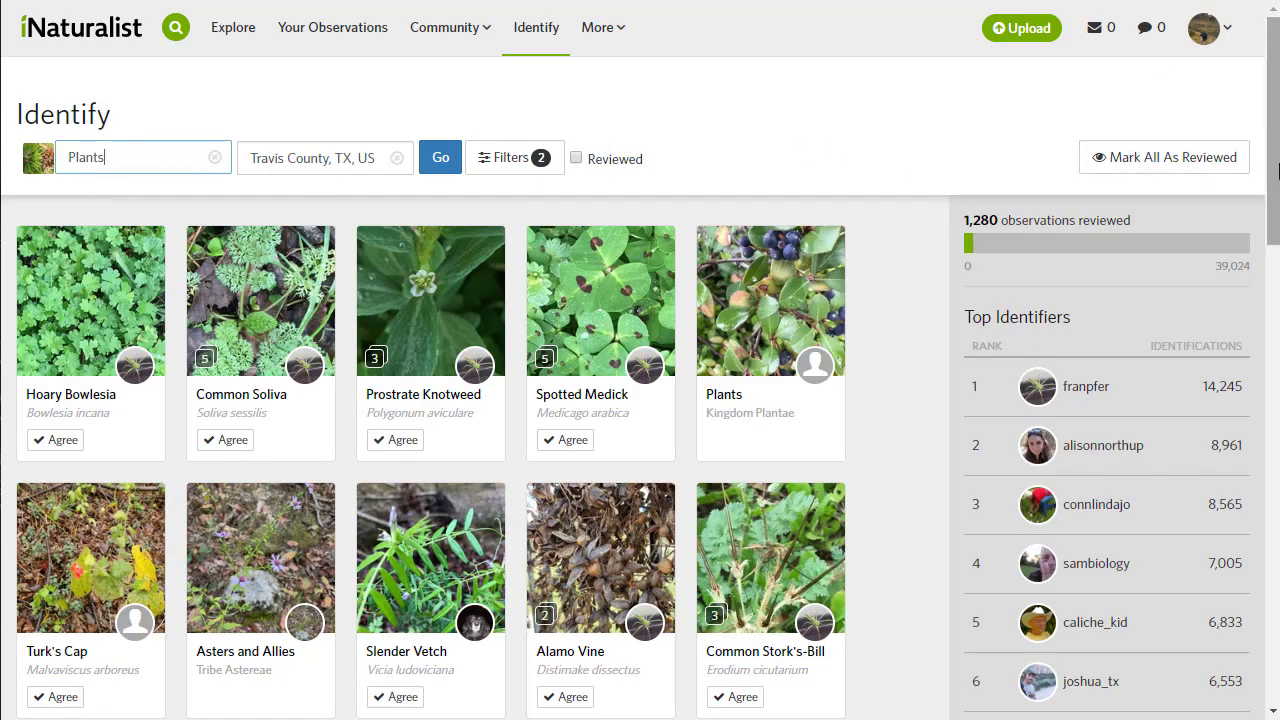
scroll(1272, 170, down, 1)
mouse_move(1272, 170)
mouse_down()
mouse_move(1249, 569)
mouse_move(1249, 163)
mouse_up()
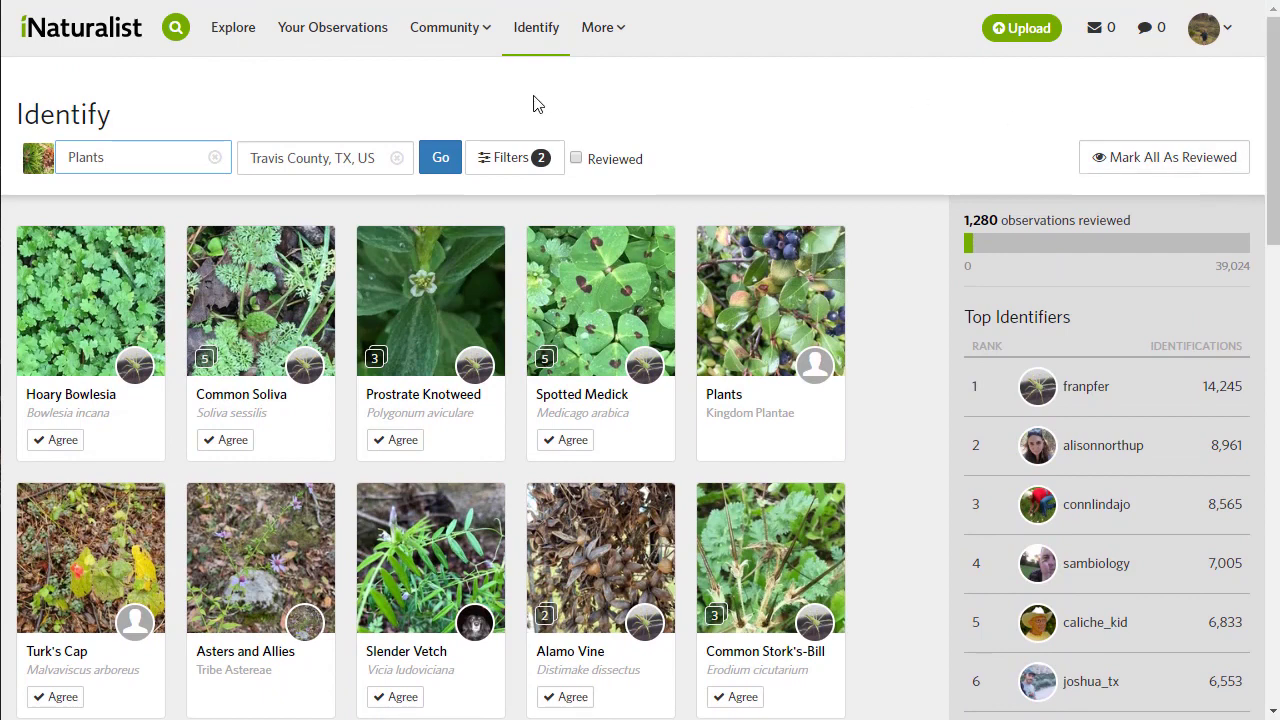
Try to find gymnosperms as the species filter, and clear the entry
drag(116, 163, 46, 163)
text(gymno)
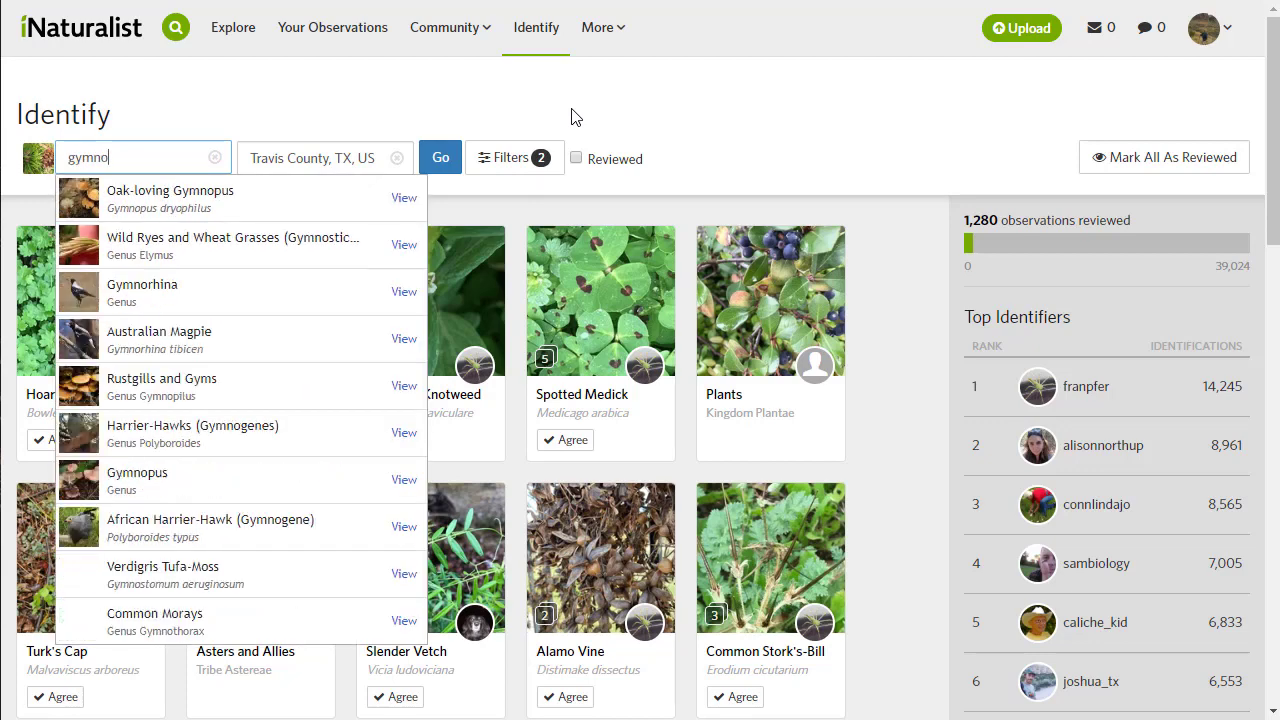
text(sperms)
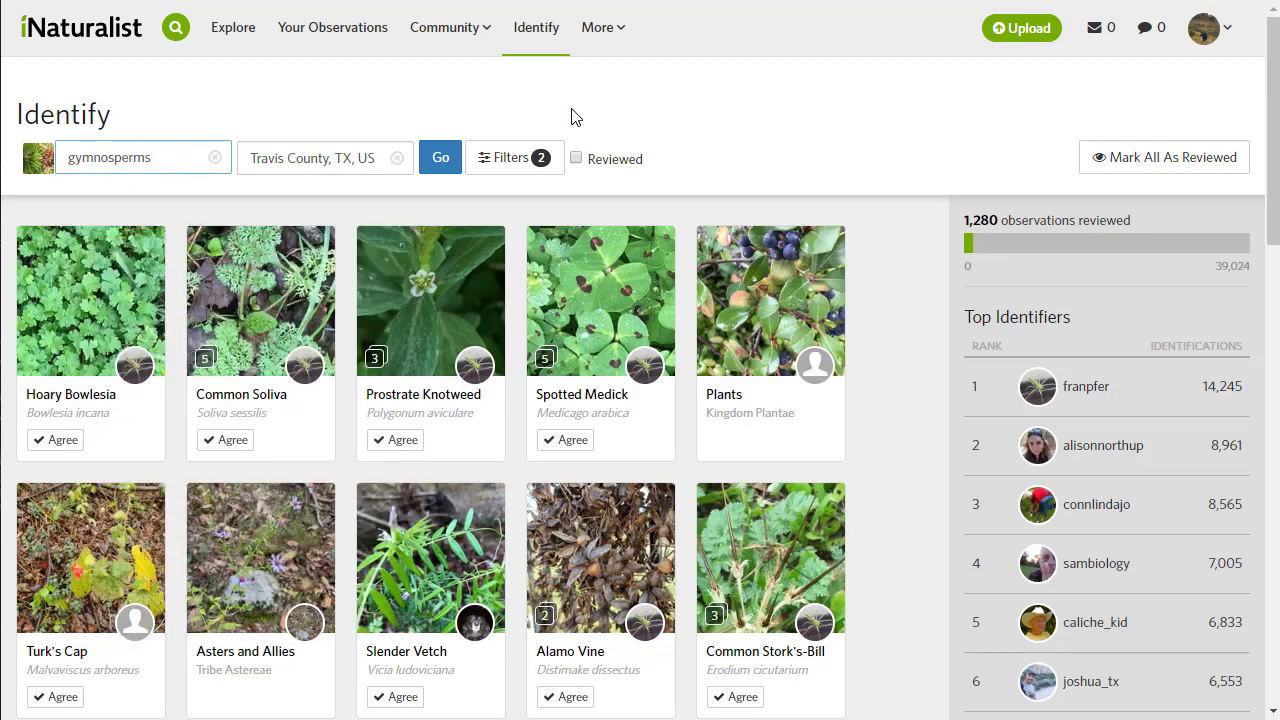
key(BackSpace)
key(BackSpace)
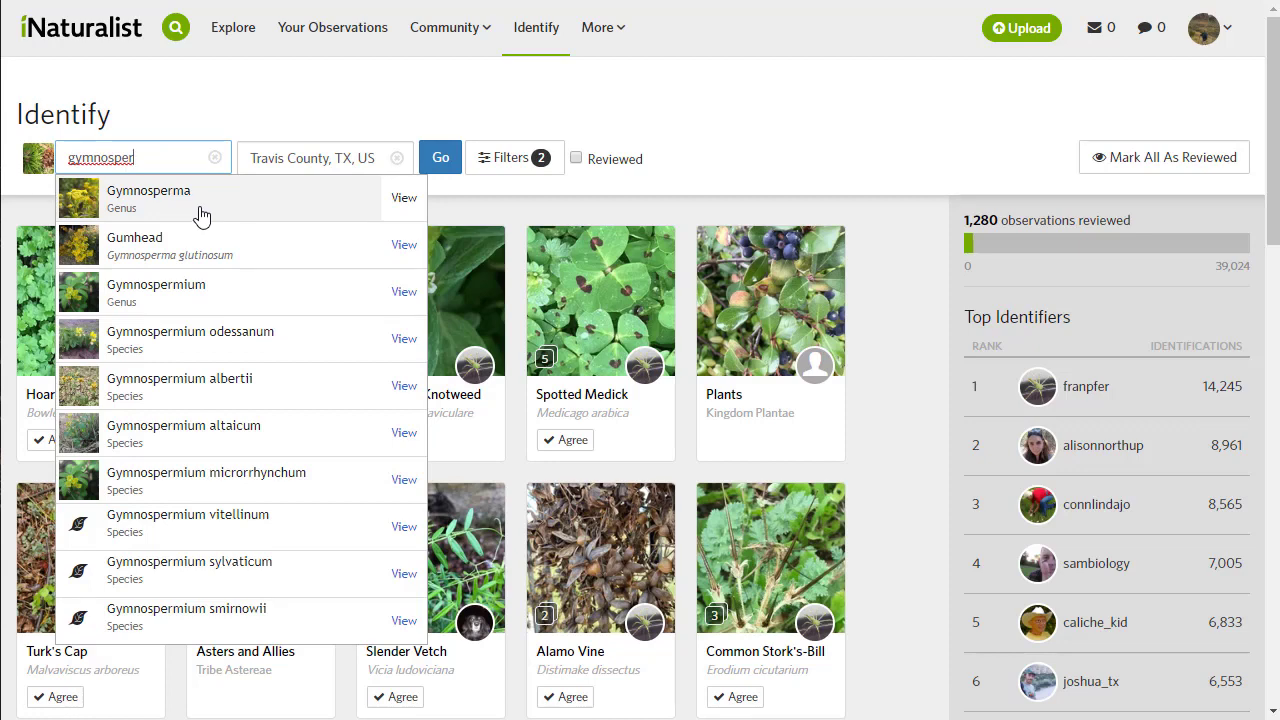
key(ctrl+a)
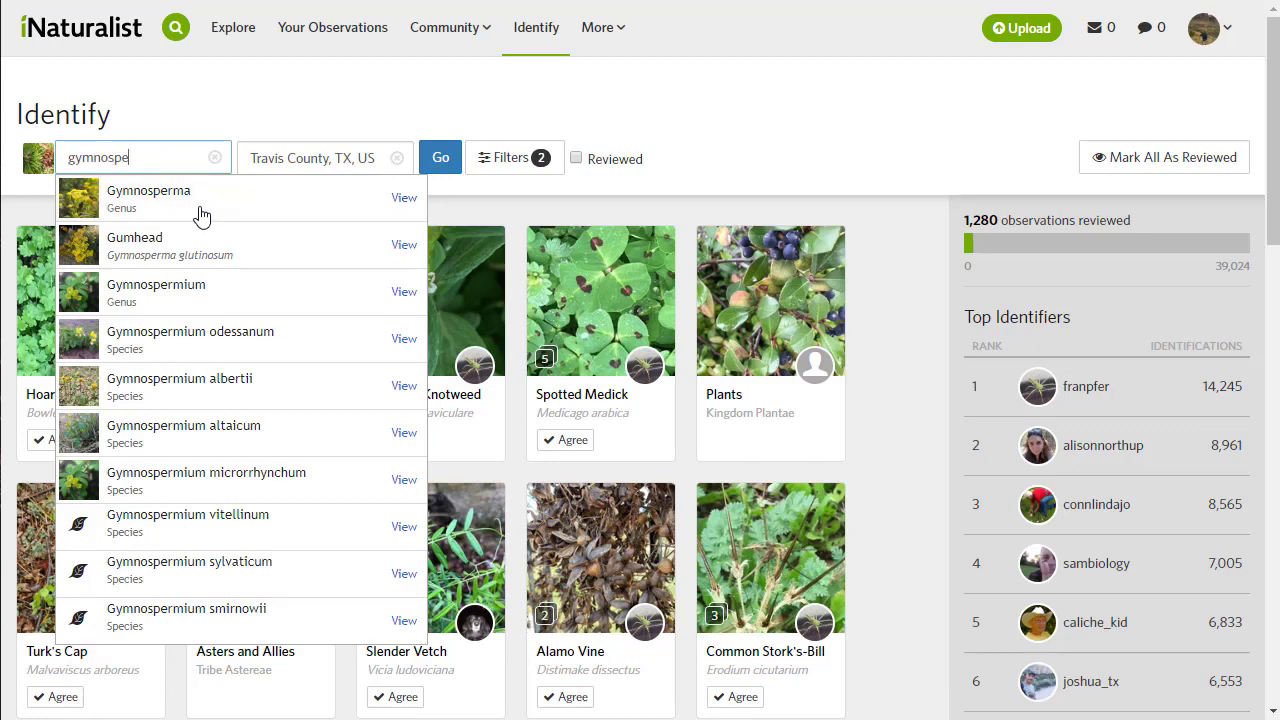
key(BackSpace)
Filter the observations by Conifers (Coniferophyta, Order Pinales) and look through the first page of results
text(coni)
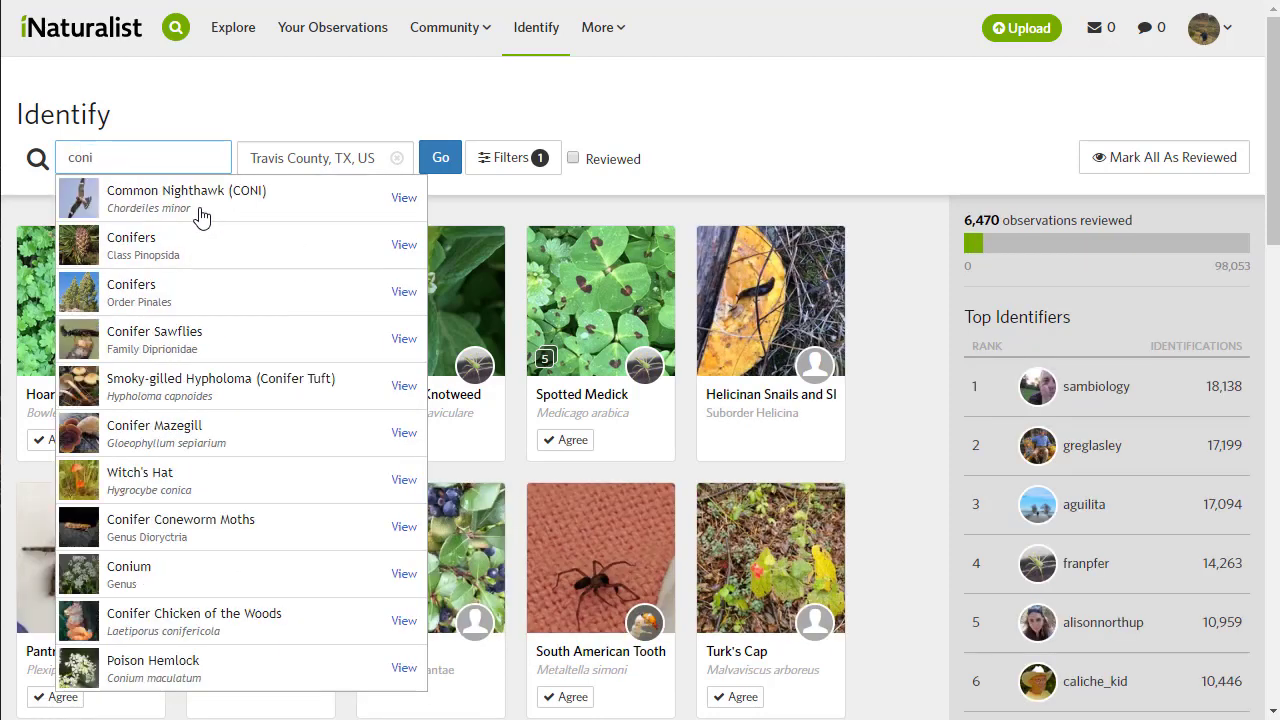
text(fero)
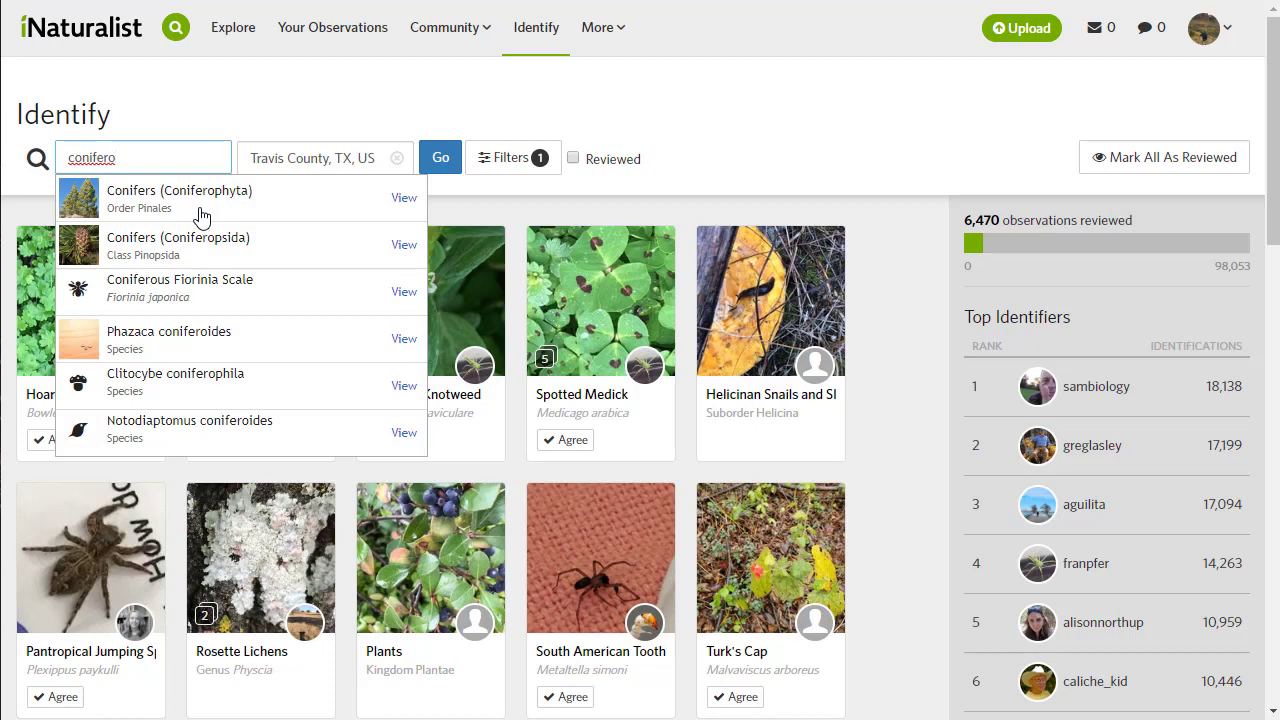
click(200, 210)
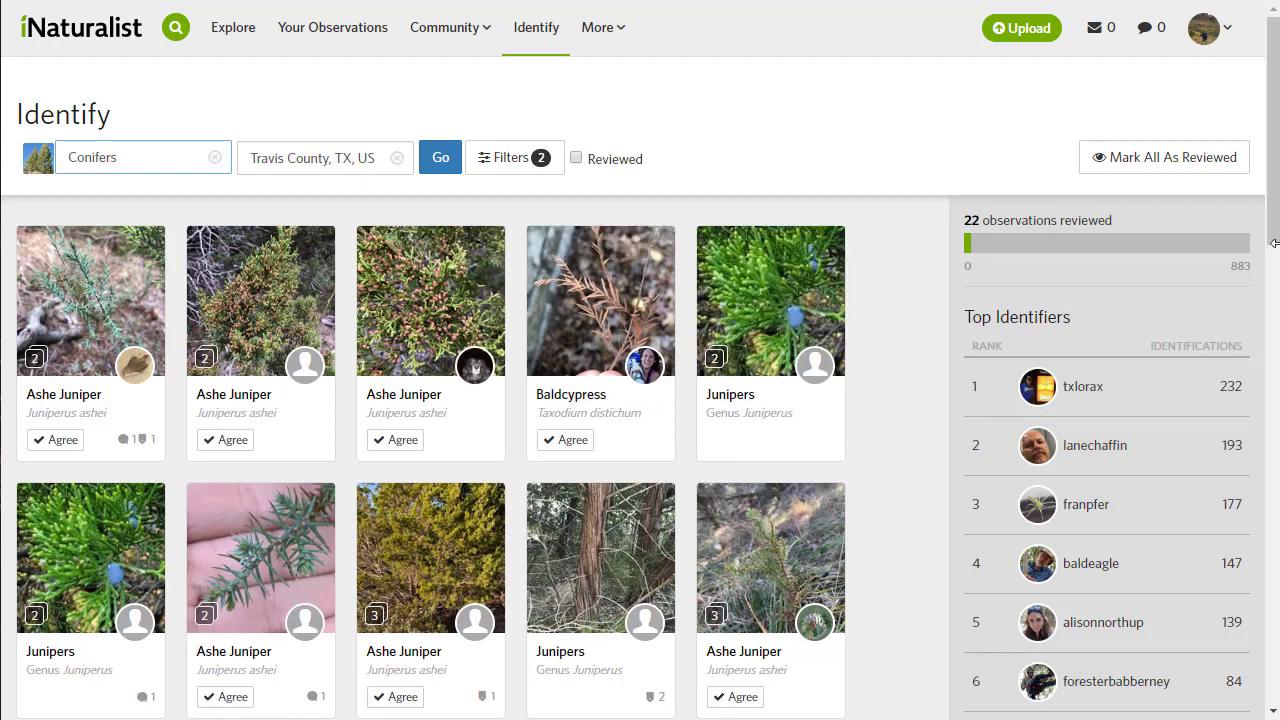
drag(1273, 243, 1220, 598)
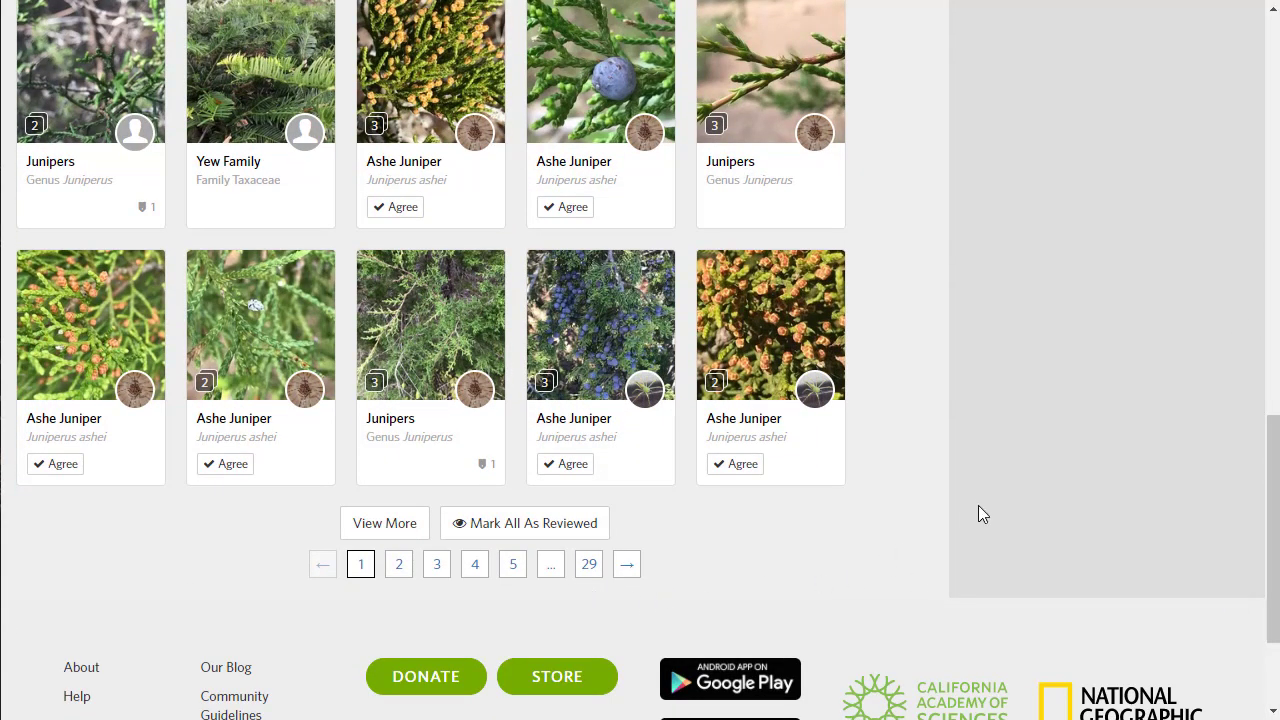
drag(1273, 529, 1273, 130)
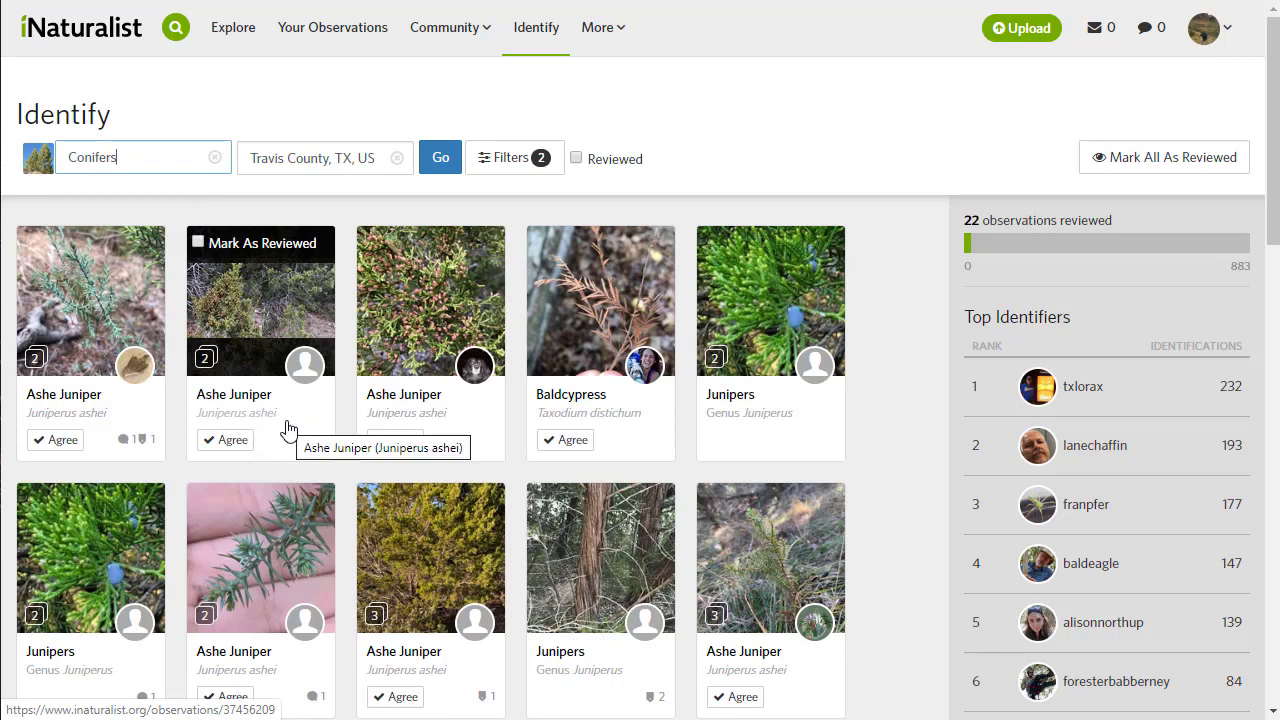
Open the second Ashe Juniper observation in the results and review its details and activity
click(225, 400)
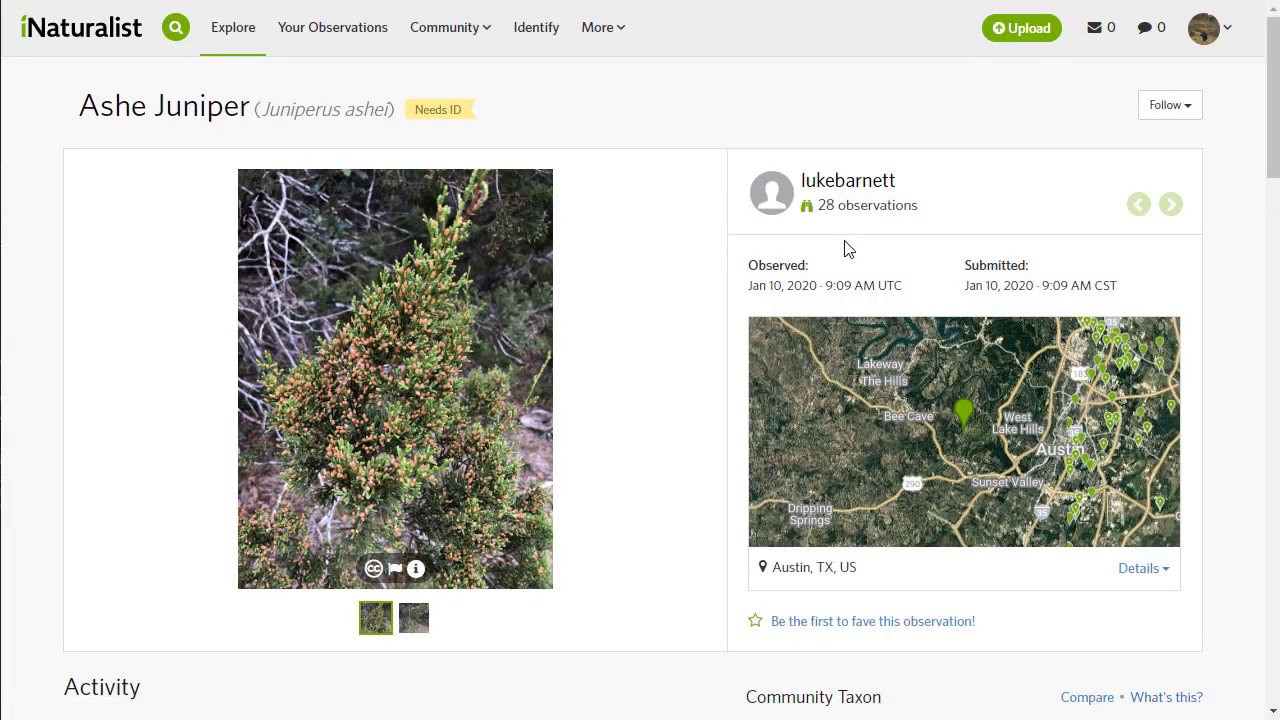
drag(1274, 100, 1262, 135)
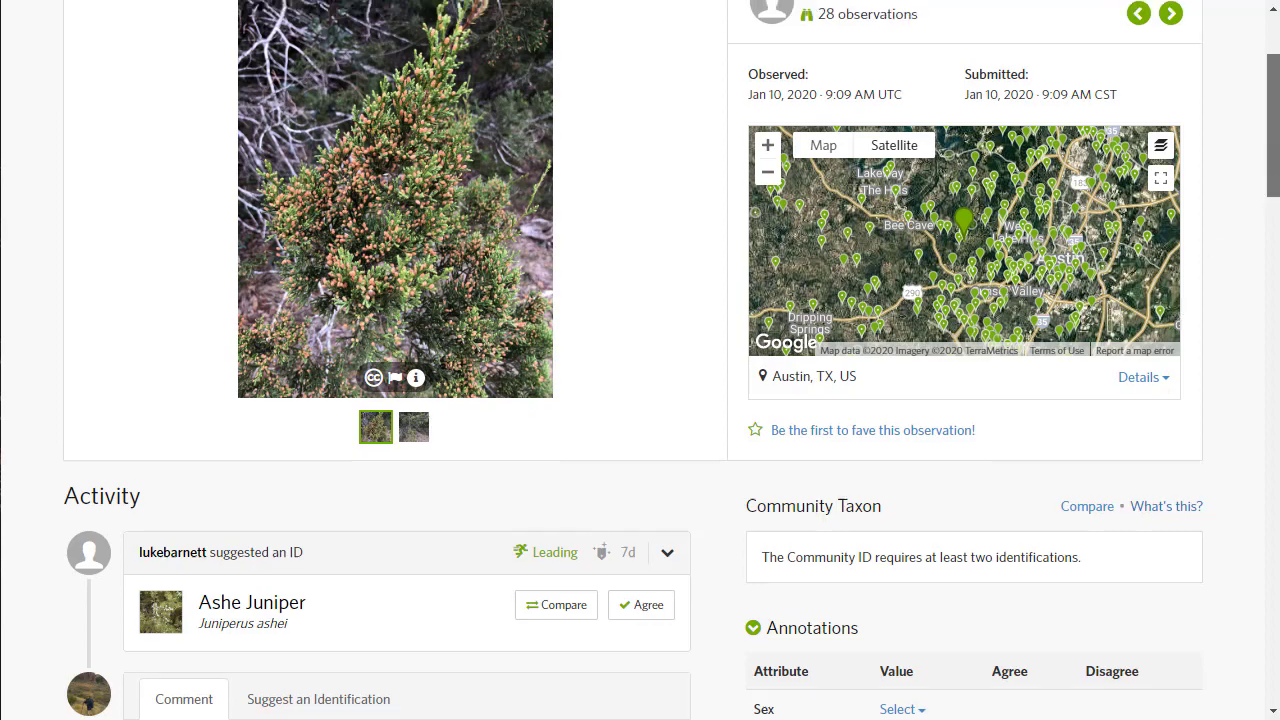
scroll(1275, 148, down, 2)
drag(1276, 207, 1277, 152)
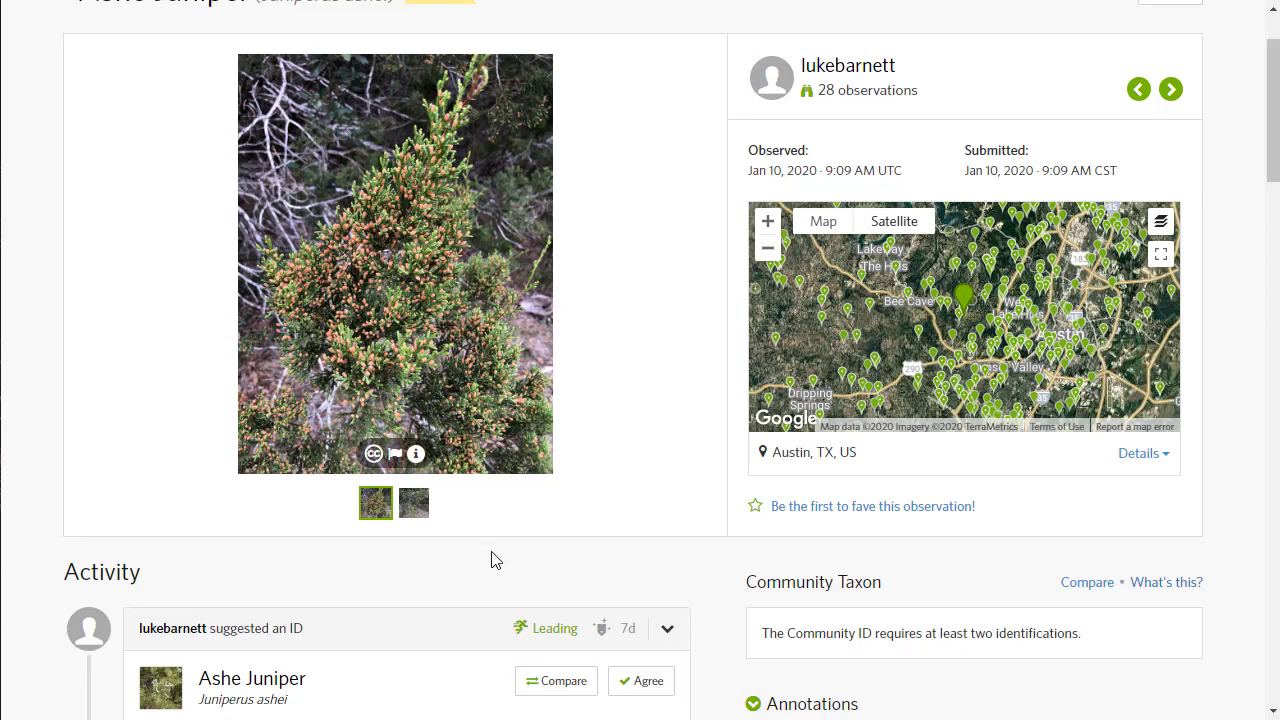
View the observation's second photo enlarged and close it
click(412, 506)
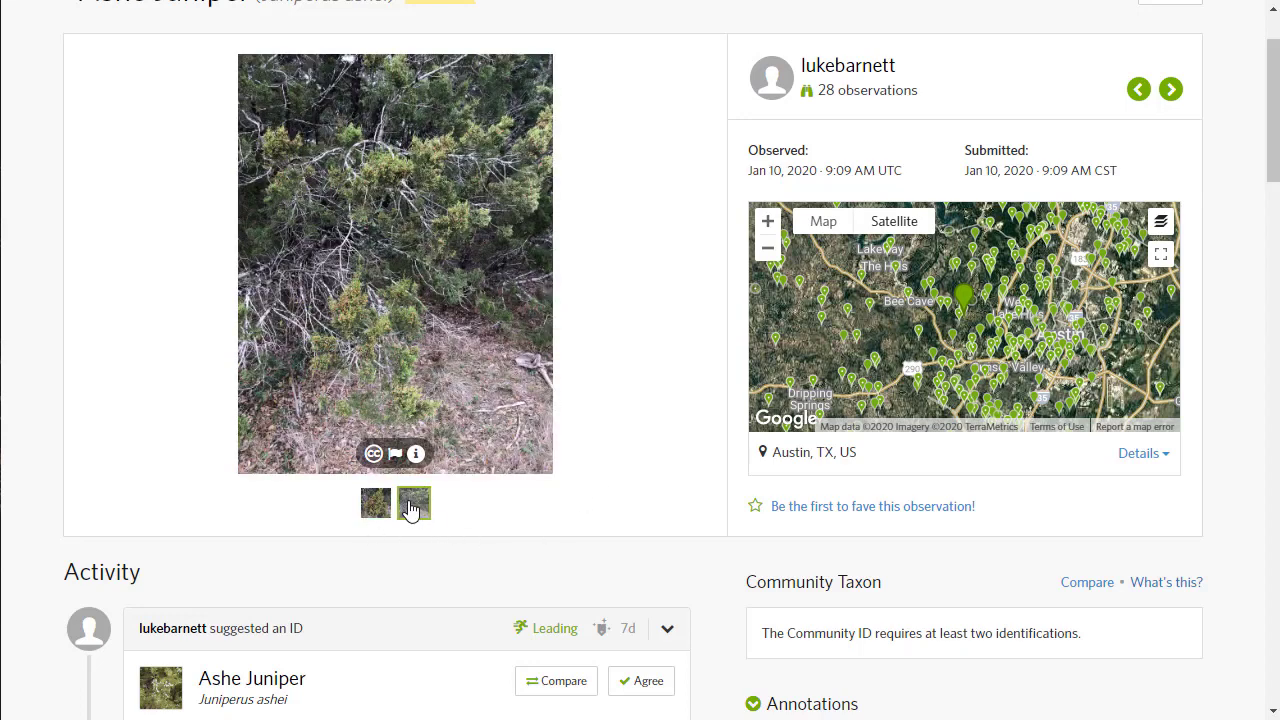
click(412, 312)
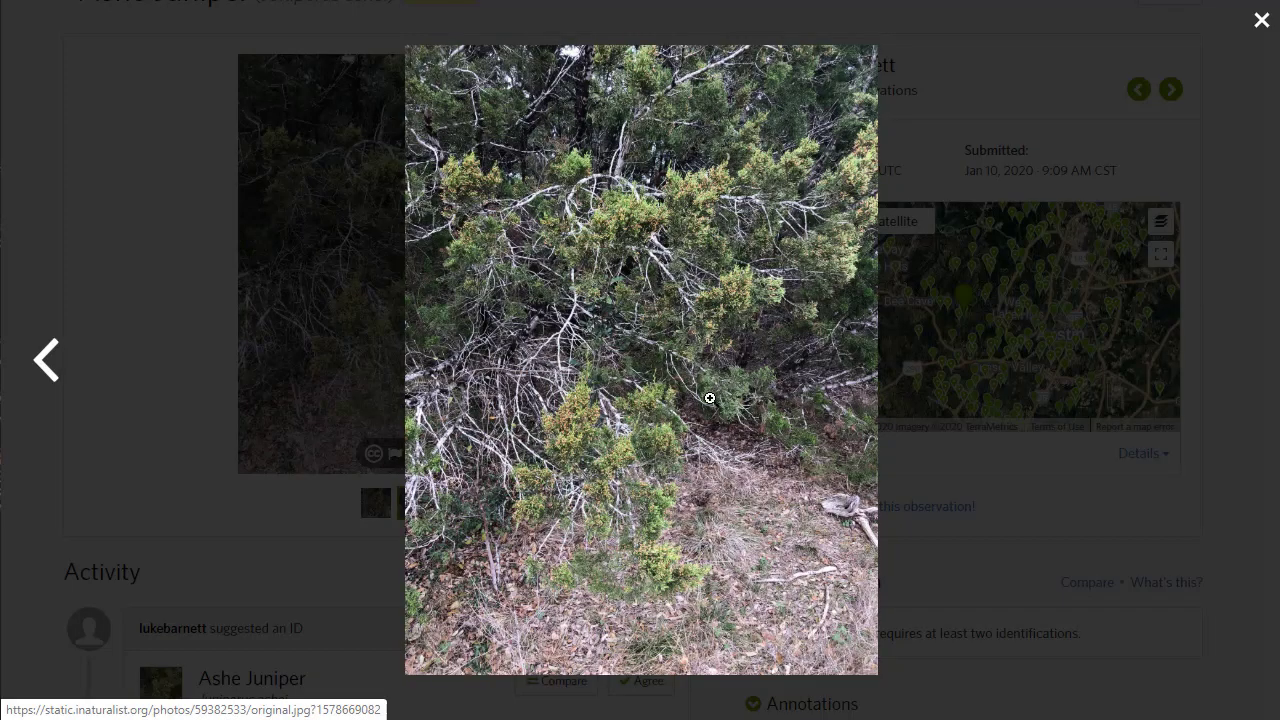
click(260, 528)
Examine the orange cones in the observation's first photo at full resolution and close the photo
click(376, 503)
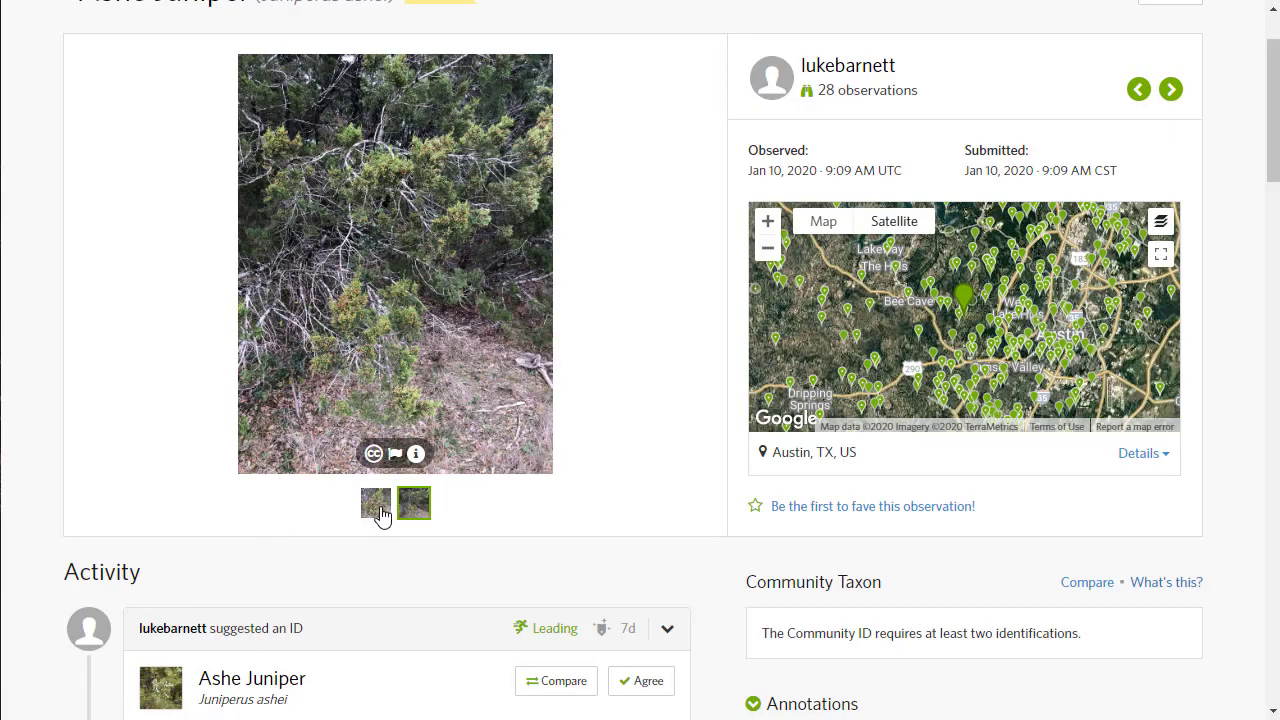
click(484, 324)
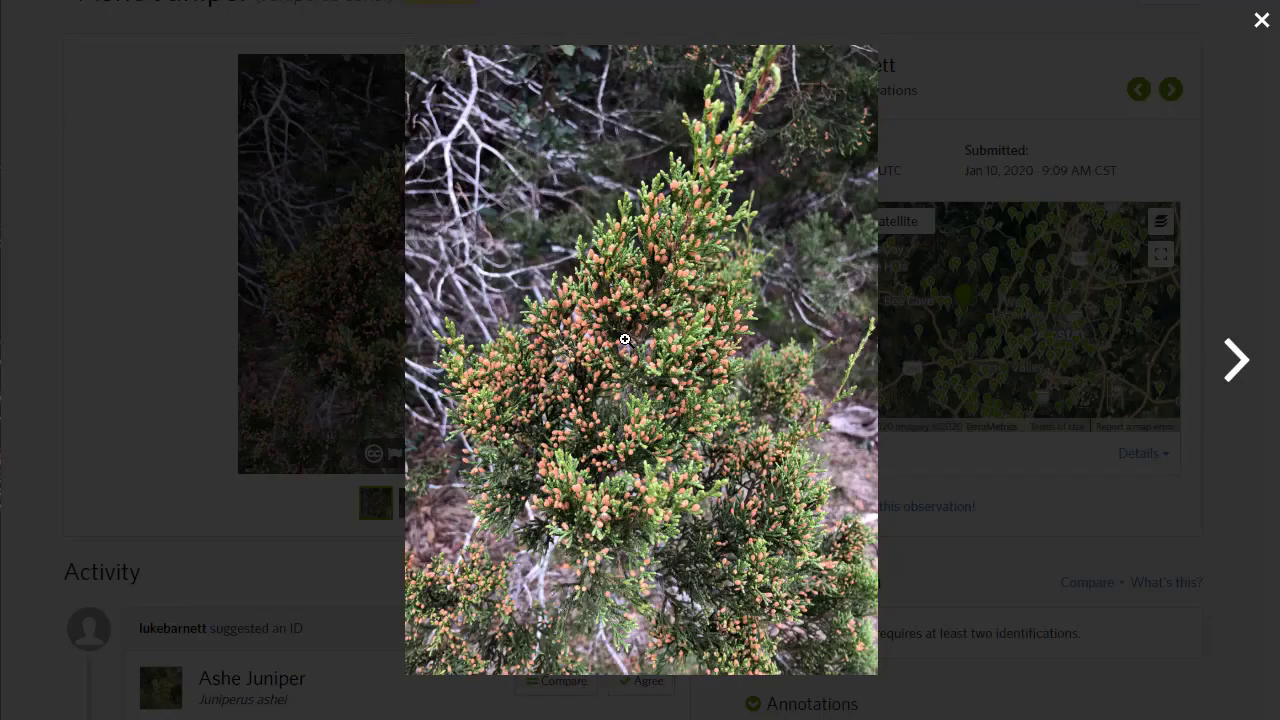
click(705, 405)
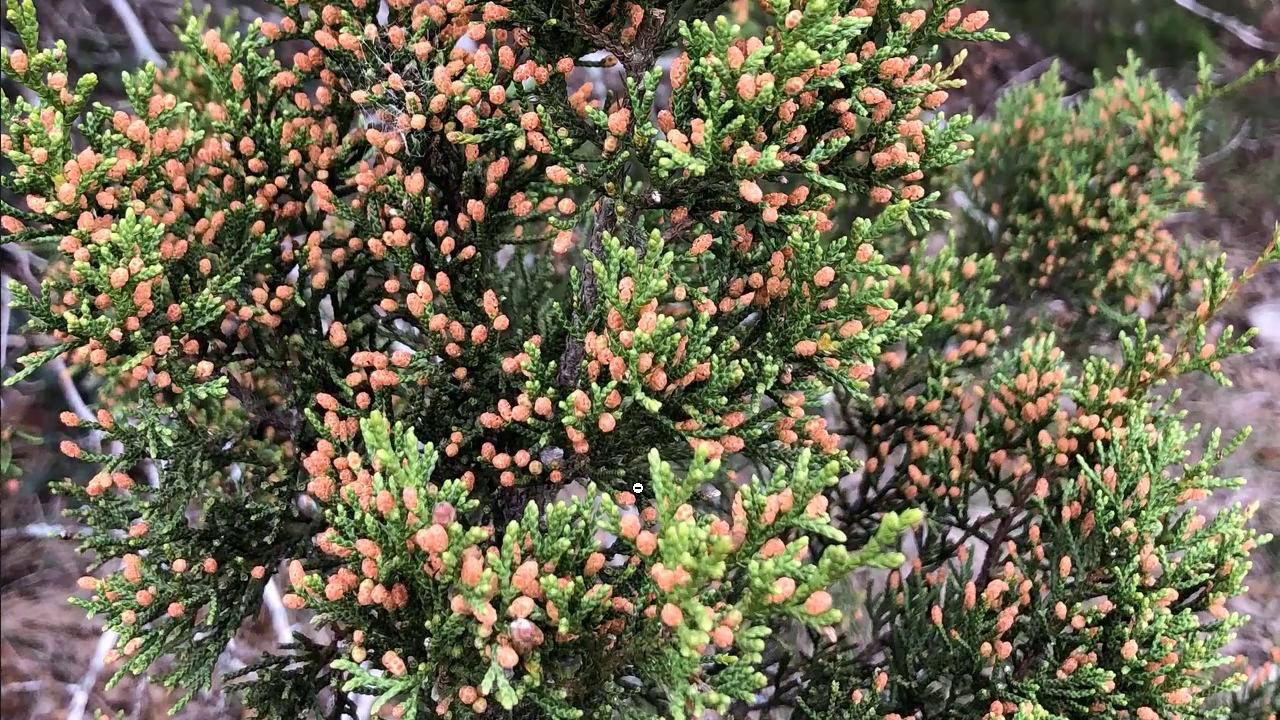
click(637, 487)
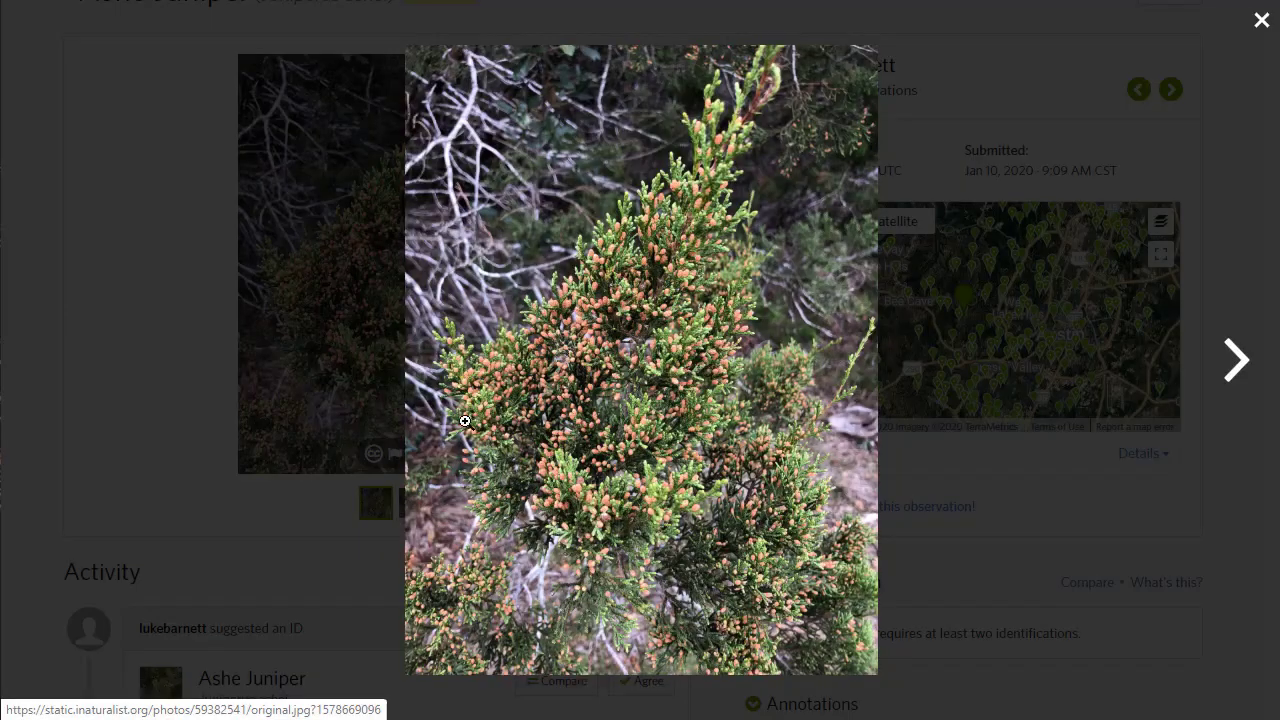
click(246, 558)
Inspect the tree's branches in the observation's second photo at full resolution and close the photo
click(412, 508)
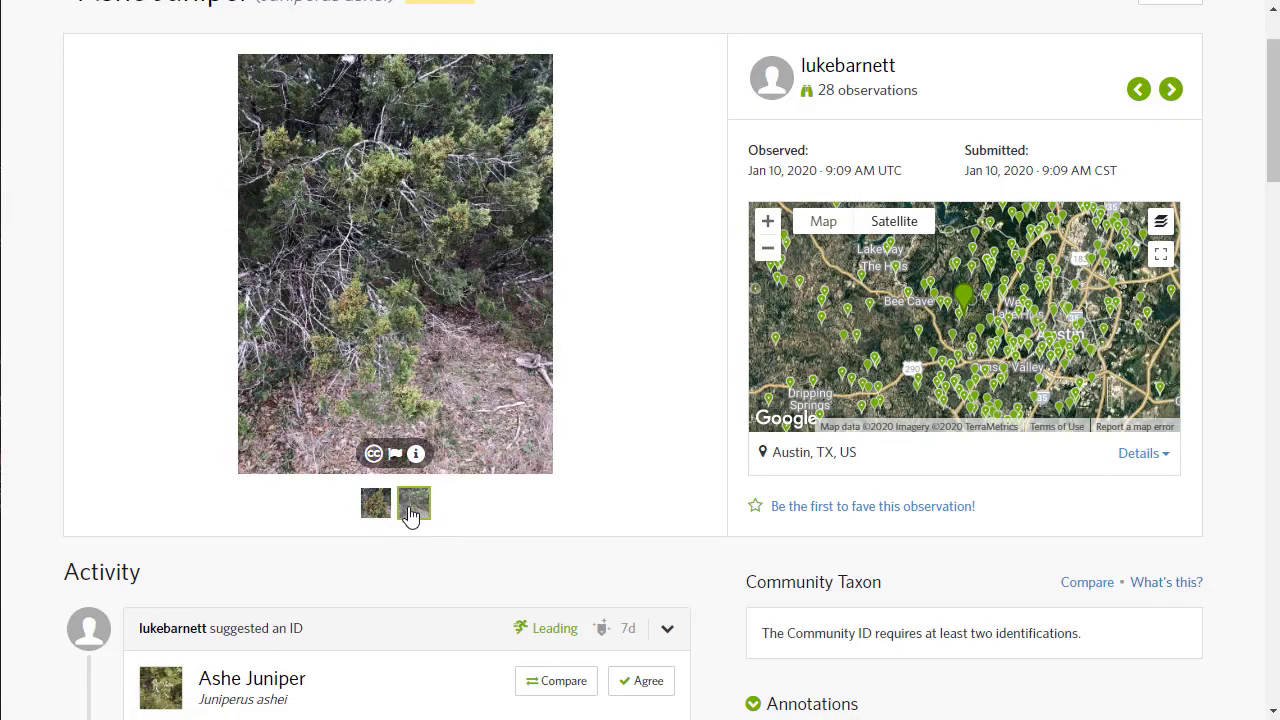
click(382, 313)
click(594, 327)
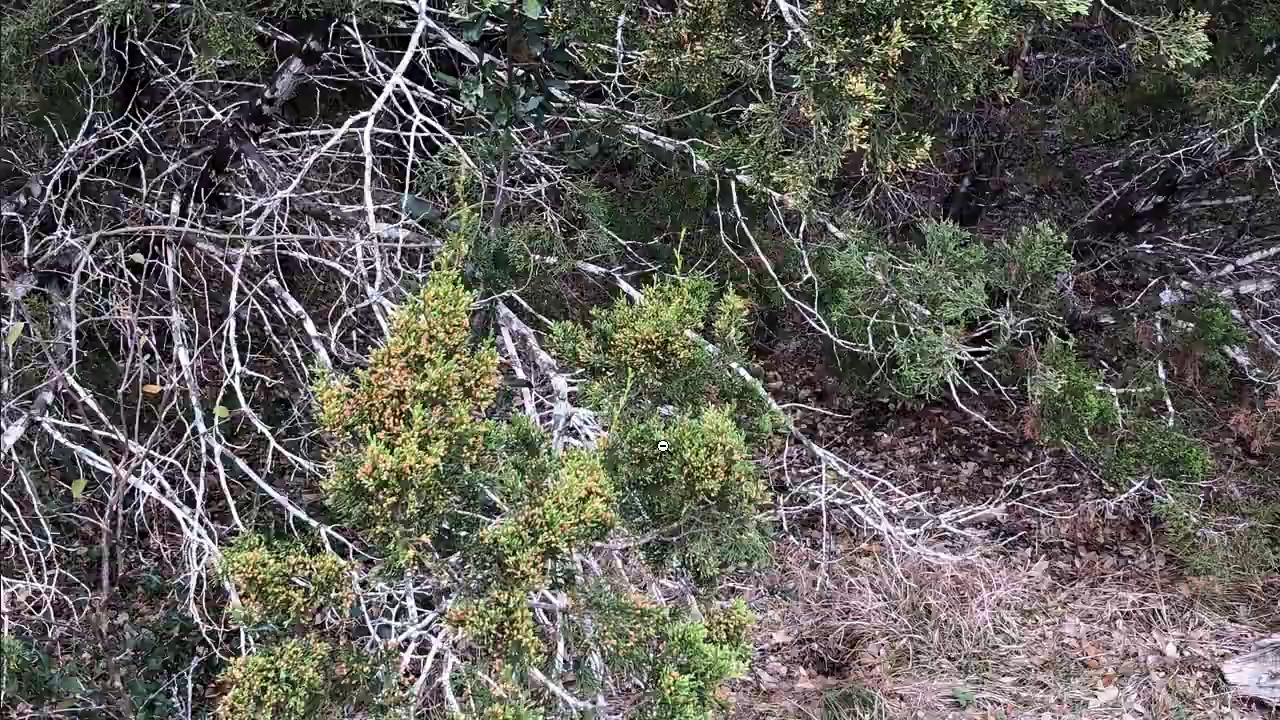
click(424, 462)
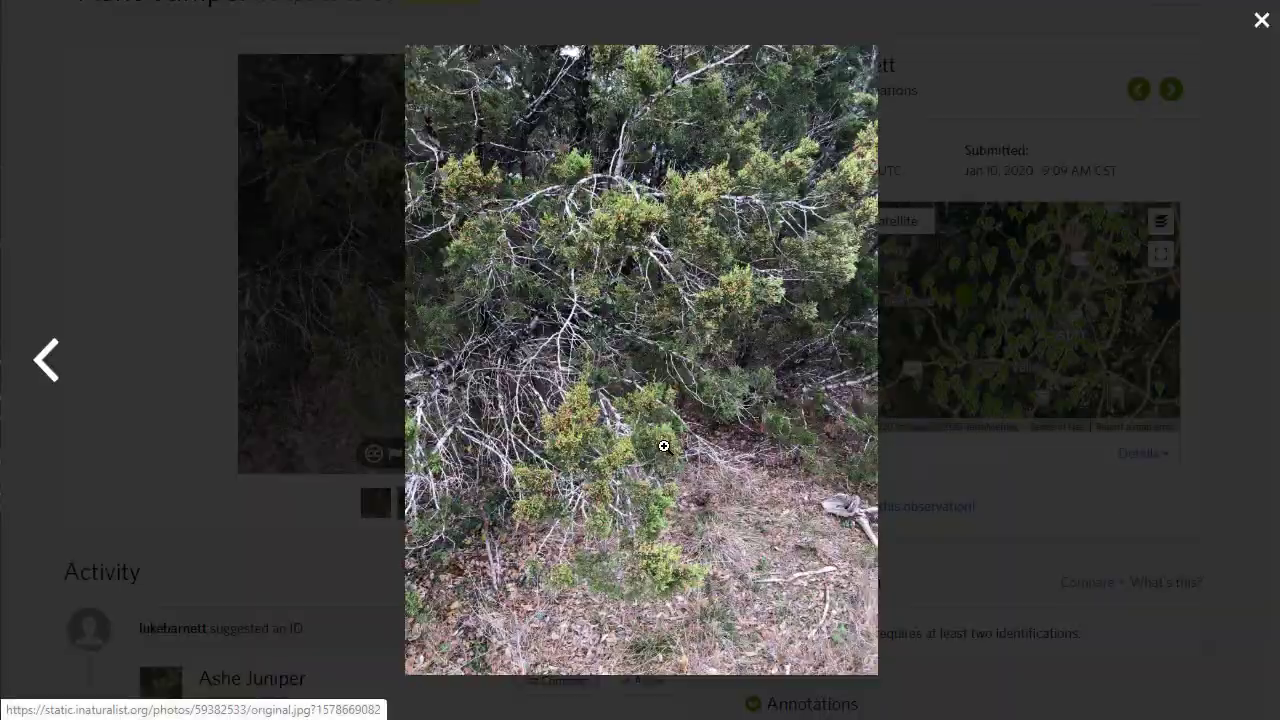
click(205, 505)
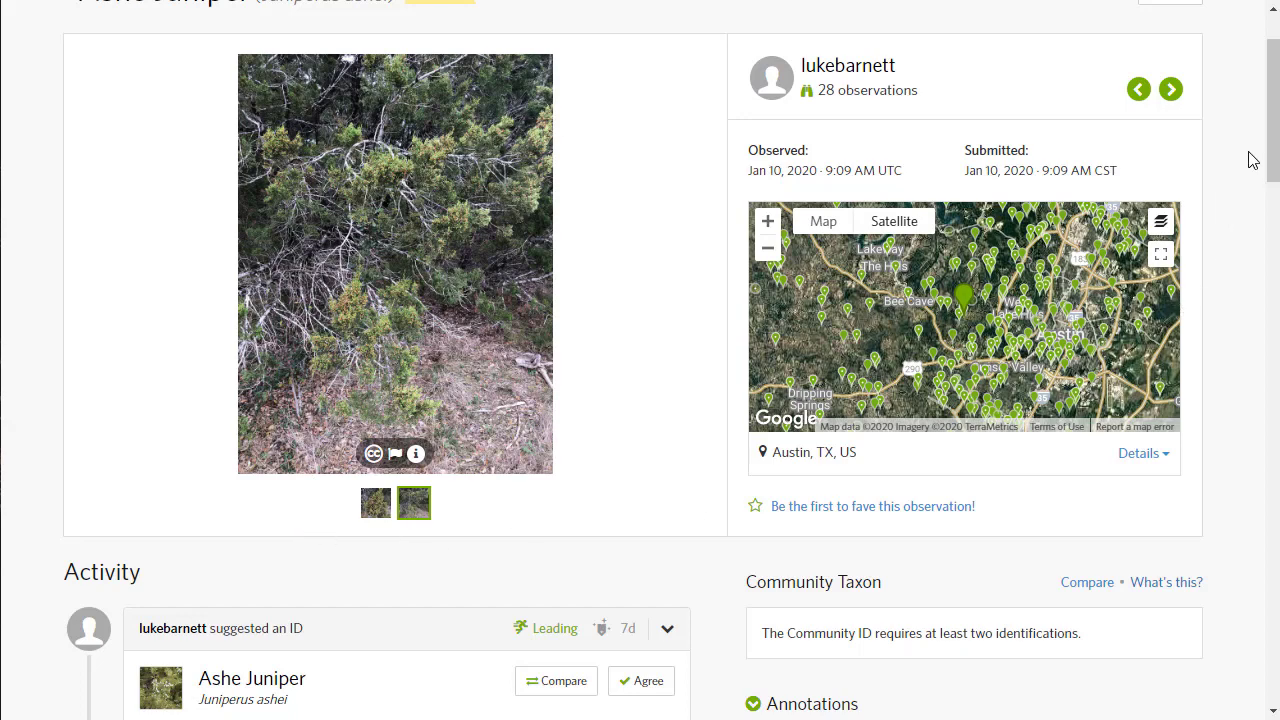
Compare the Ashe Juniper observation with the similar species suggested for Travis County, including their range maps, and close the comparison
mouse_move(1271, 140)
mouse_down()
mouse_move(1270, 177)
mouse_move(1274, 150)
mouse_move(1277, 160)
mouse_up()
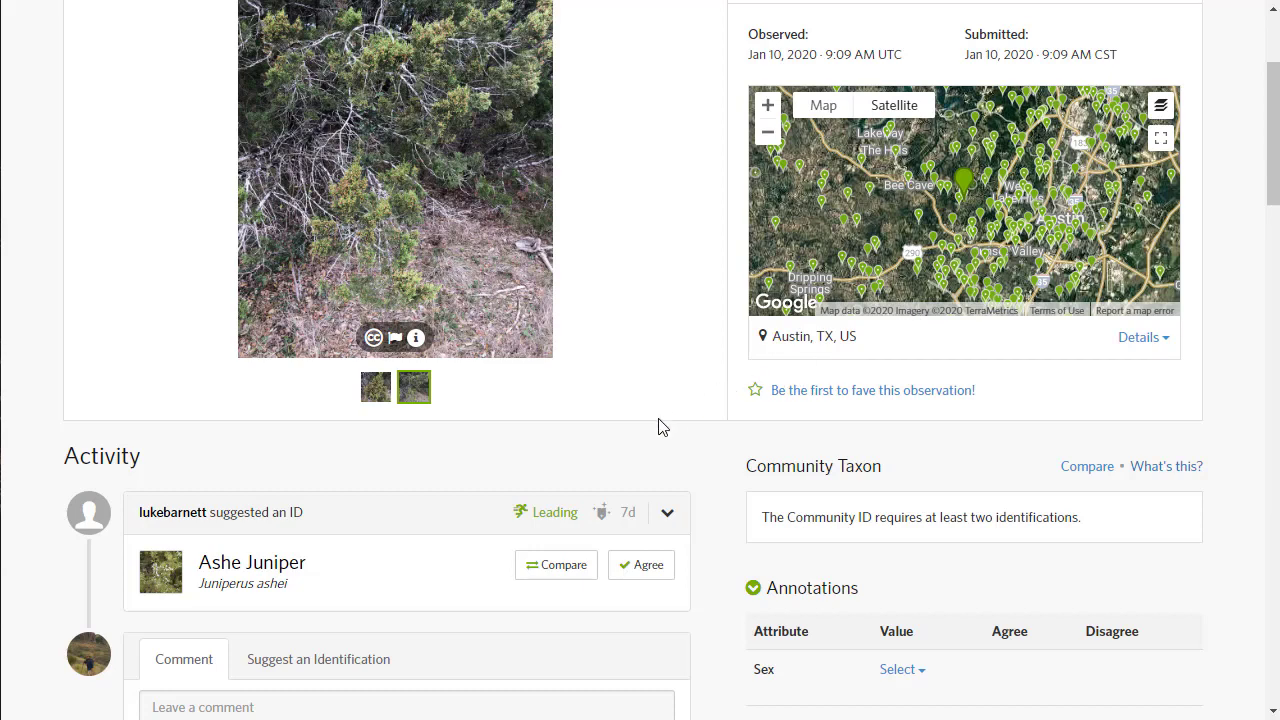
click(553, 568)
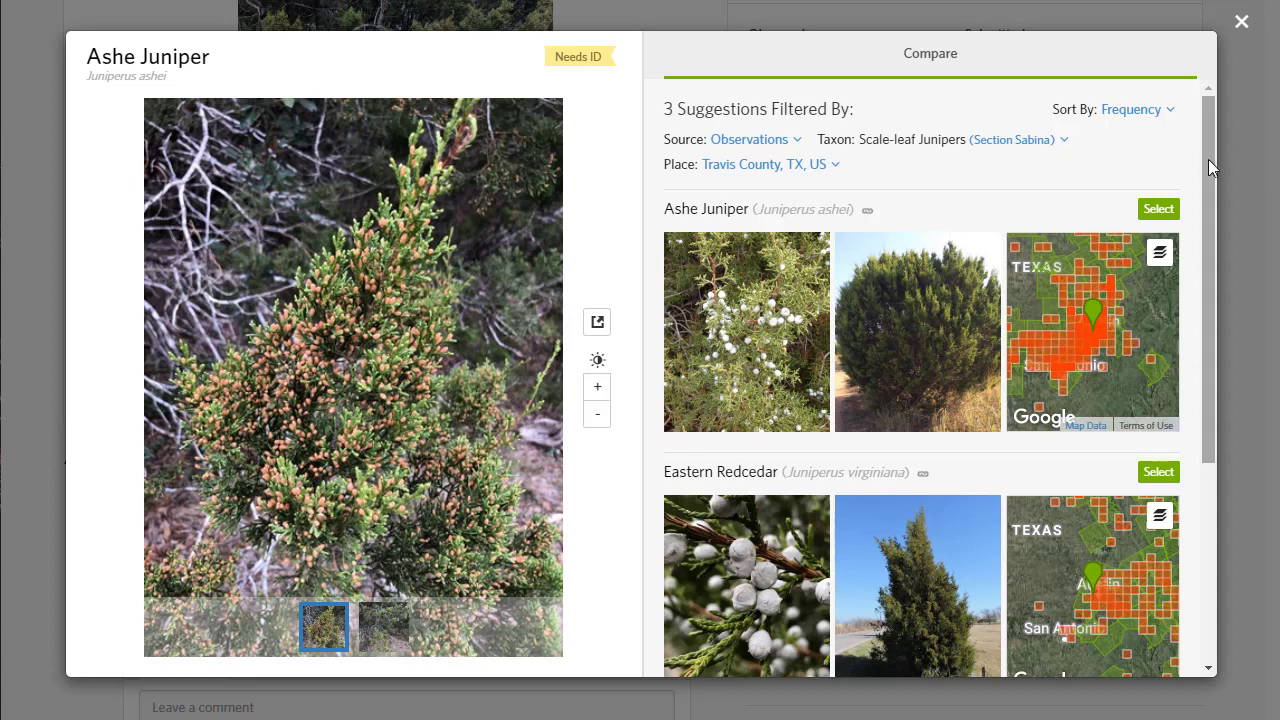
drag(1208, 159, 1195, 289)
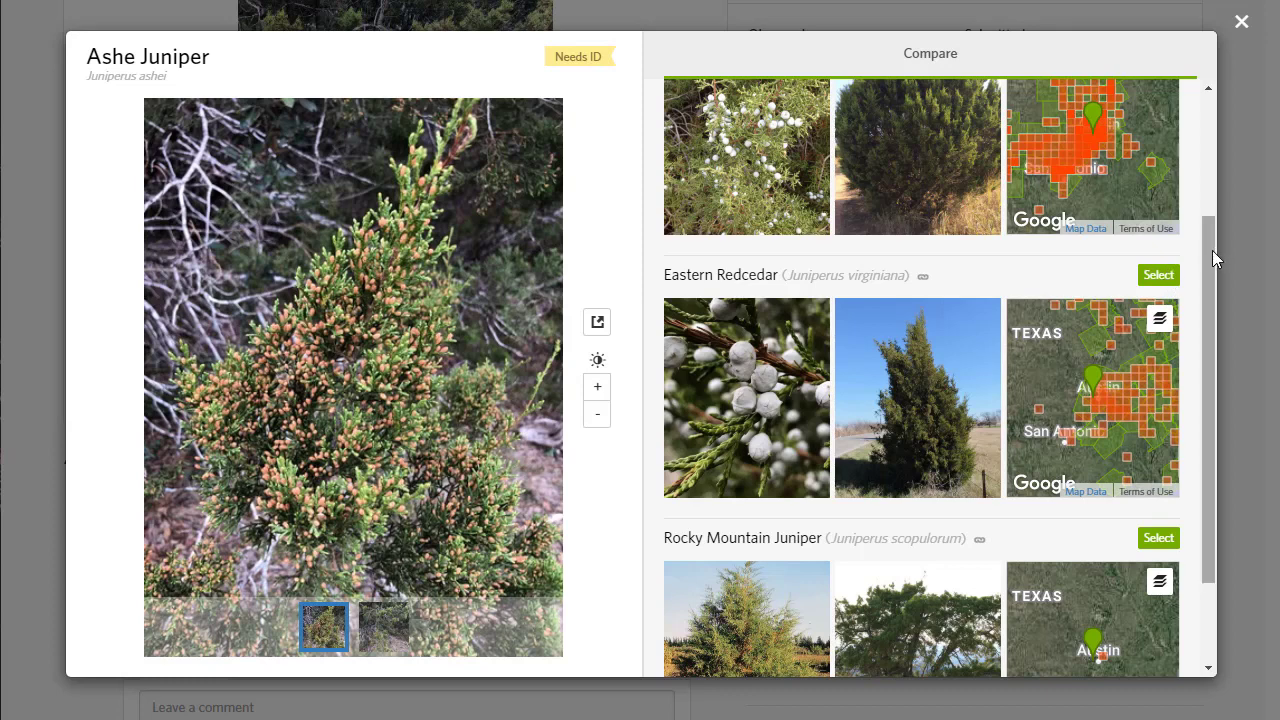
drag(1212, 250, 1228, 359)
mouse_move(1159, 457)
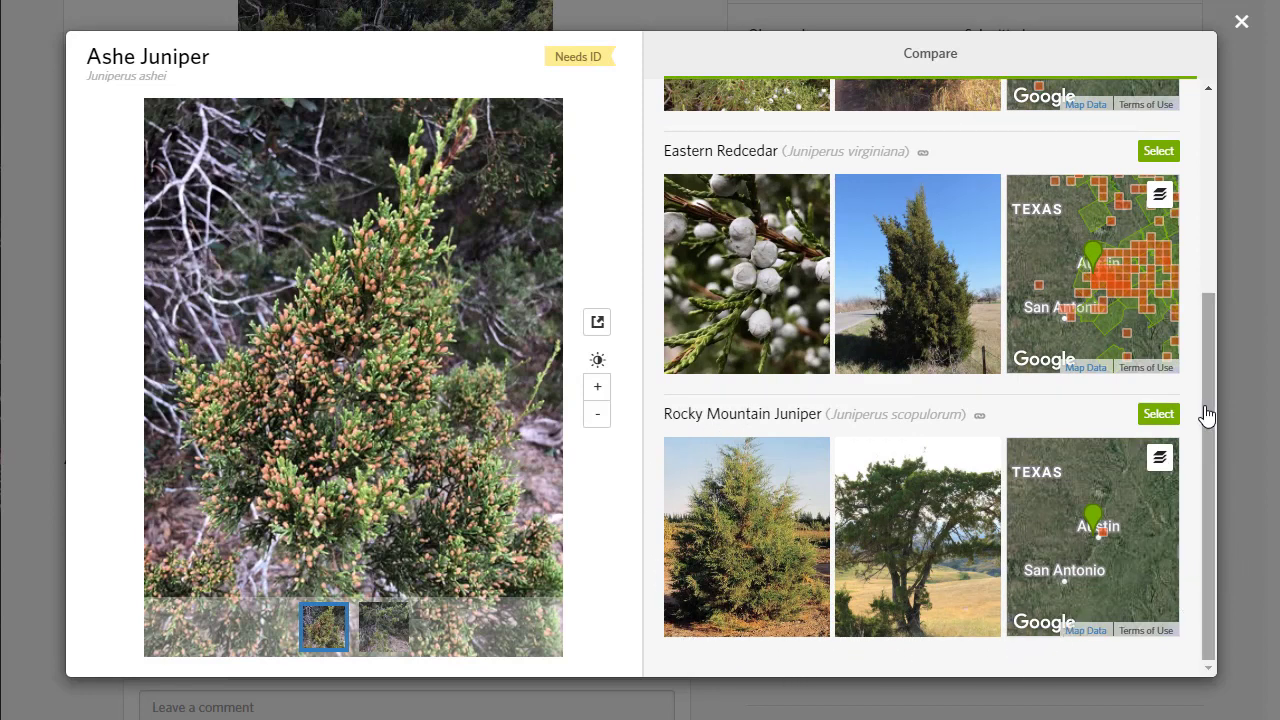
drag(1208, 405, 1229, 263)
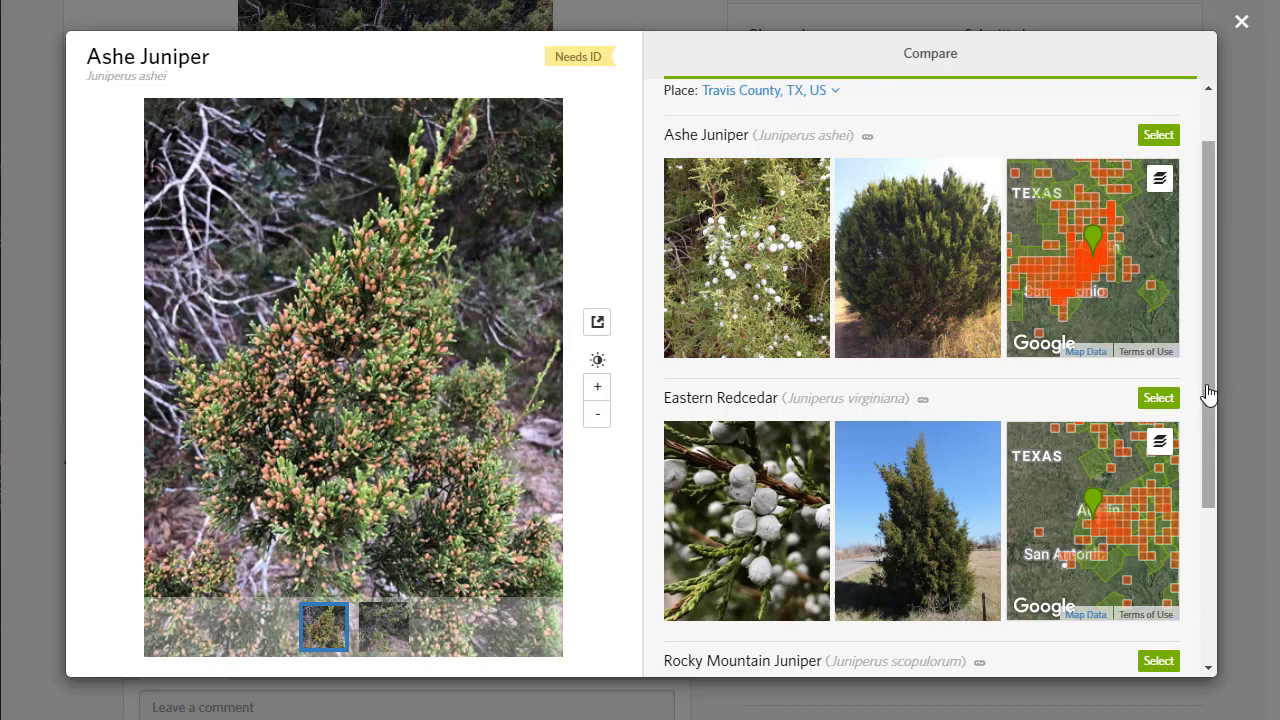
click(1241, 25)
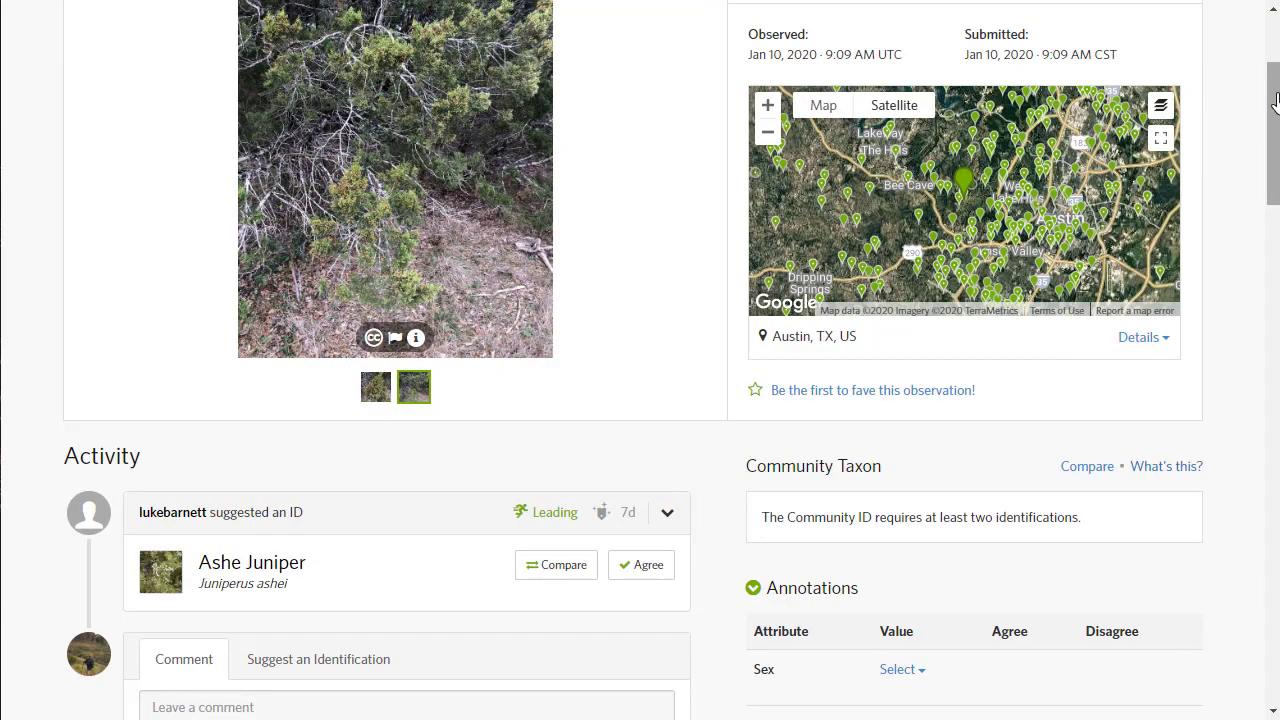
Start an identification suggestion for the observation and choose the genus Junipers from the suggested taxa
drag(1276, 100, 1270, 135)
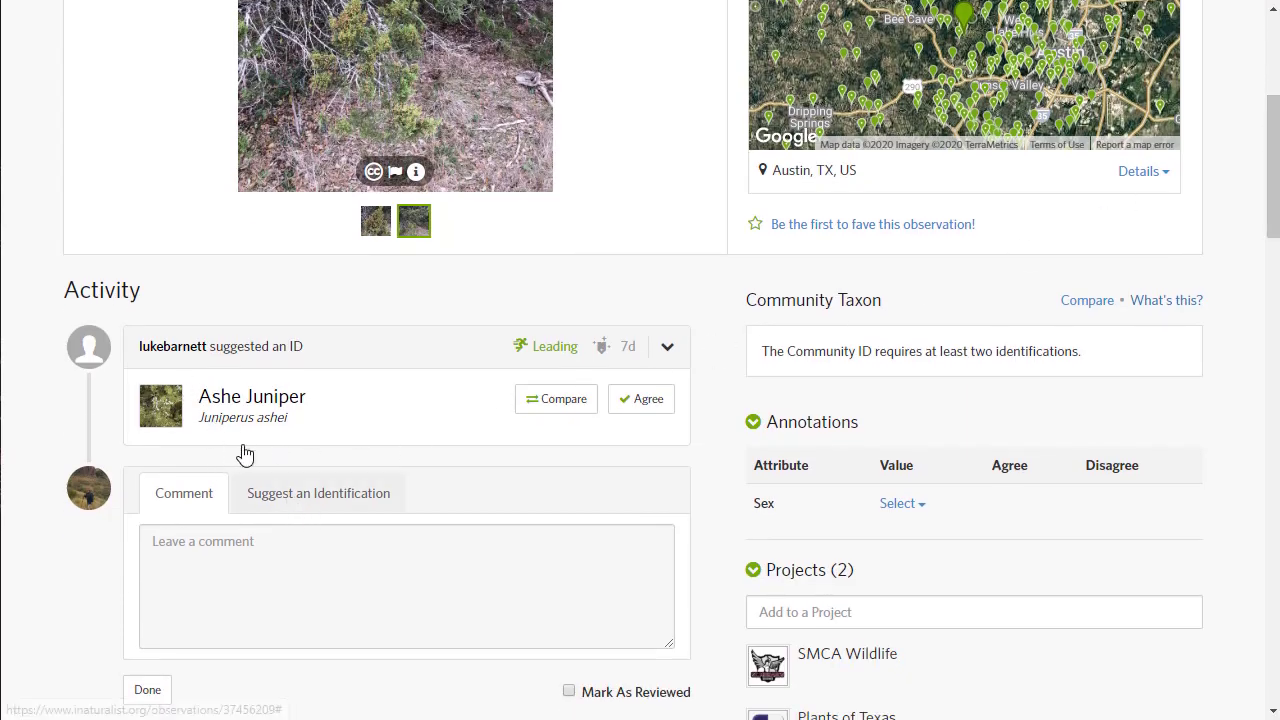
click(301, 502)
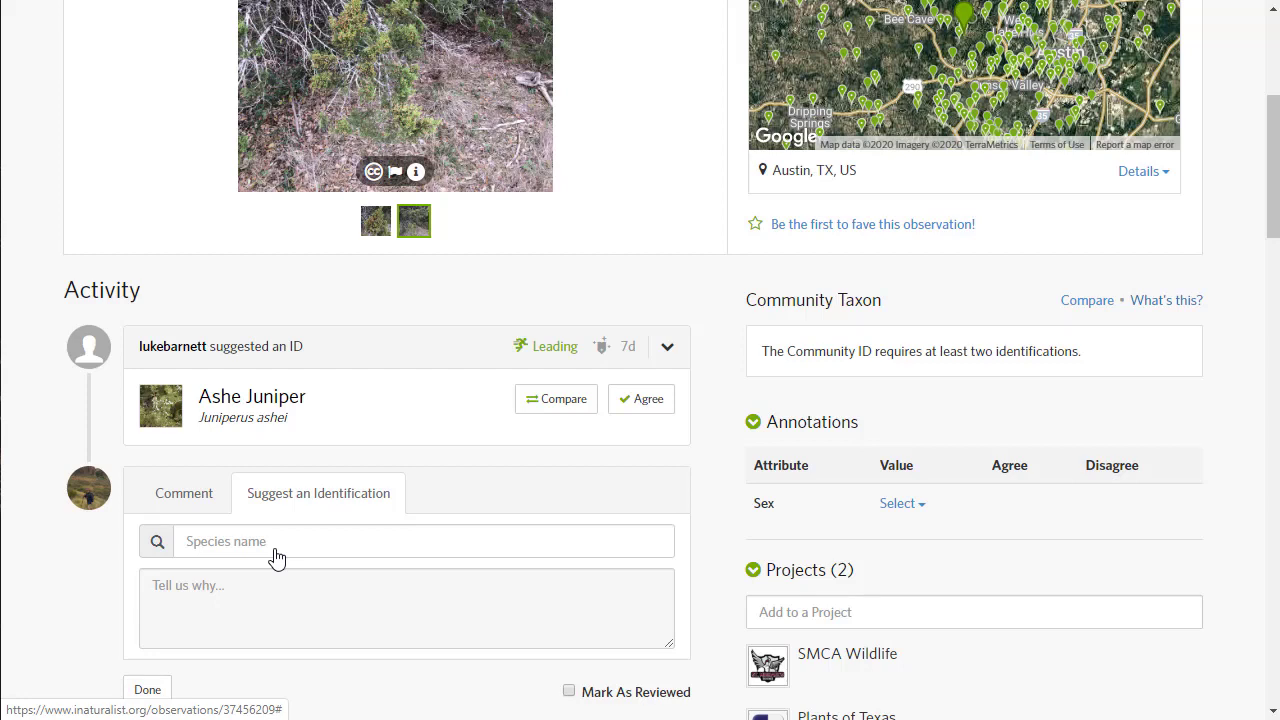
click(272, 547)
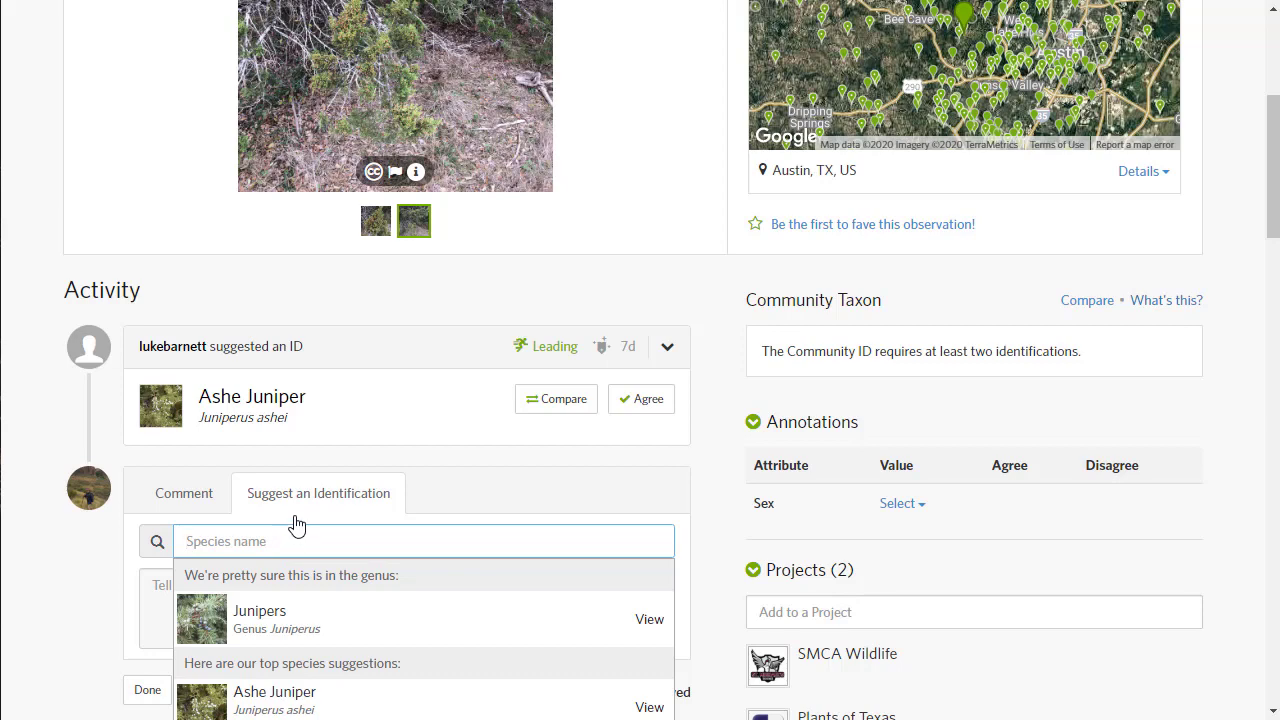
scroll(296, 524, down, 6)
scroll(306, 486, up, 6)
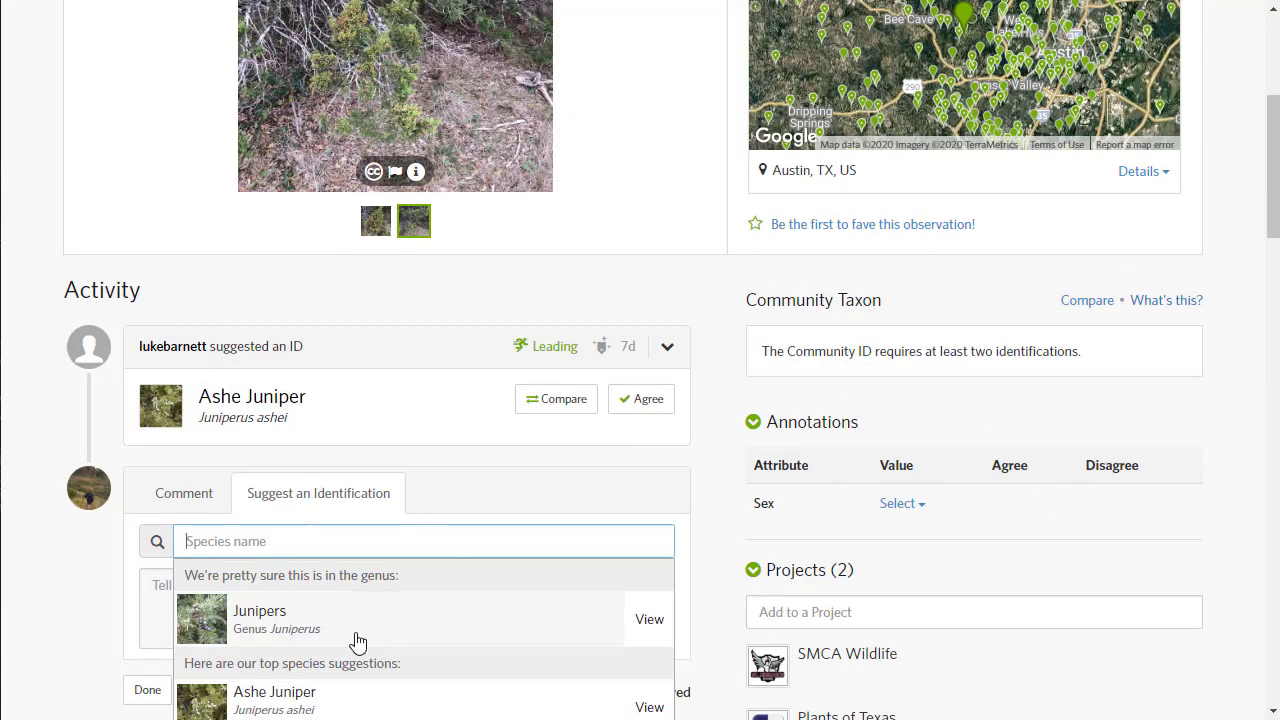
drag(1271, 190, 1270, 240)
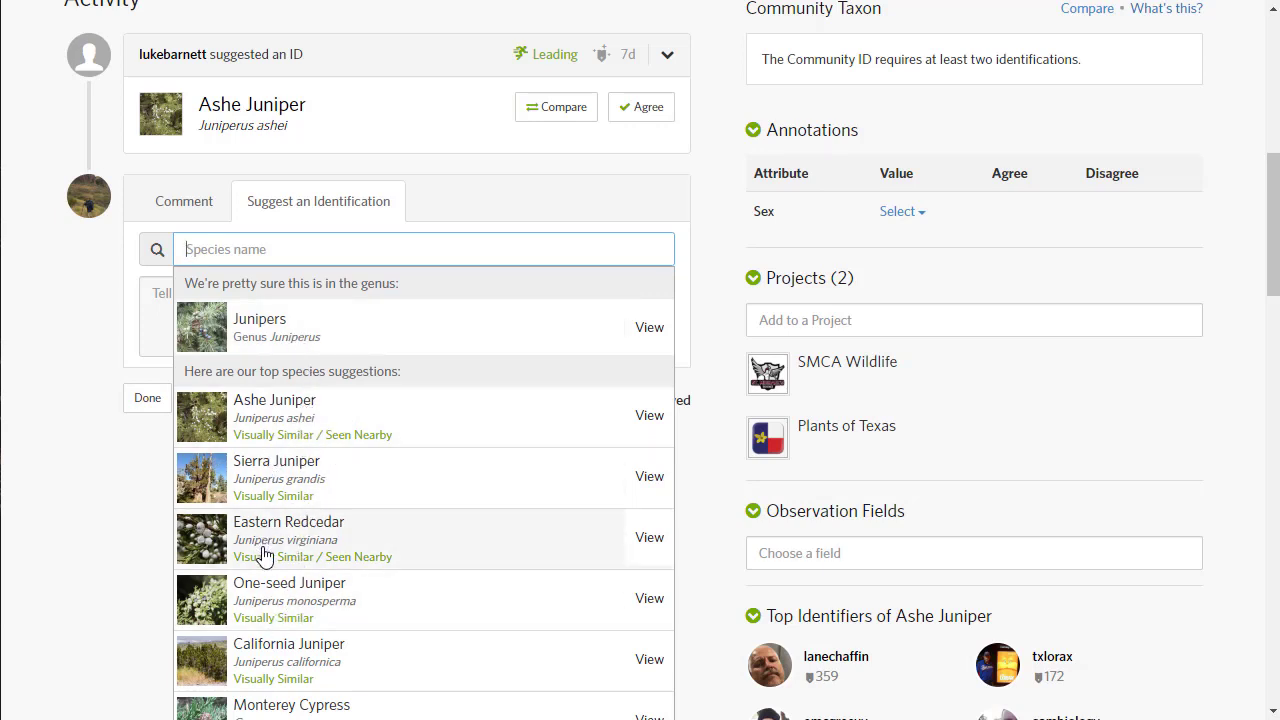
click(288, 330)
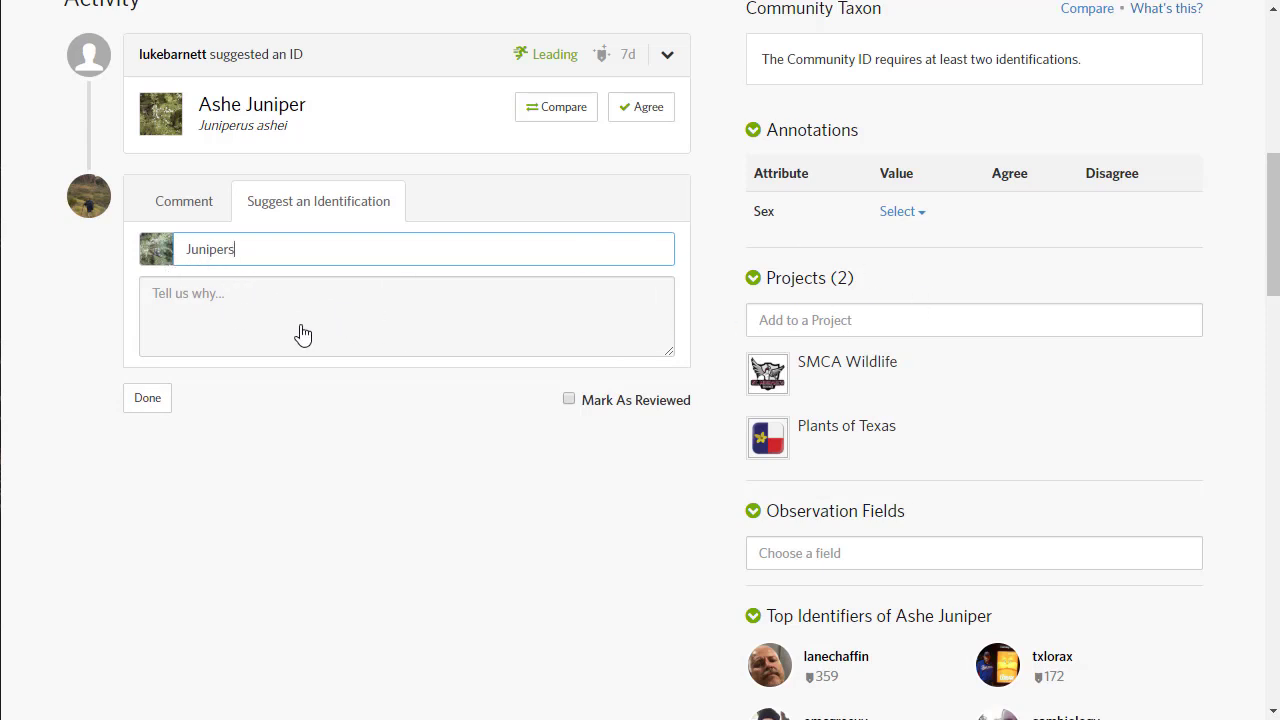
Add the reason "I am pretty sure it is a juniper but I don't know enough to distinguish between ashe and eastern red cedar."
drag(1267, 229, 1275, 178)
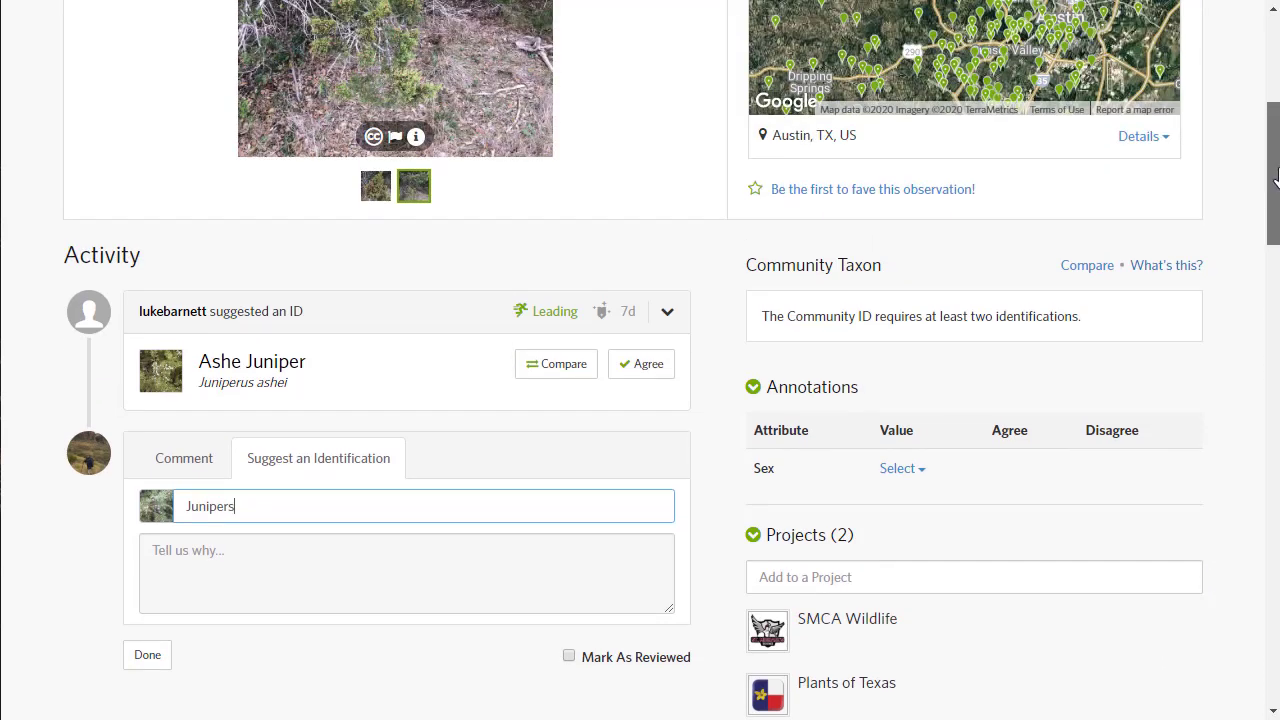
click(317, 563)
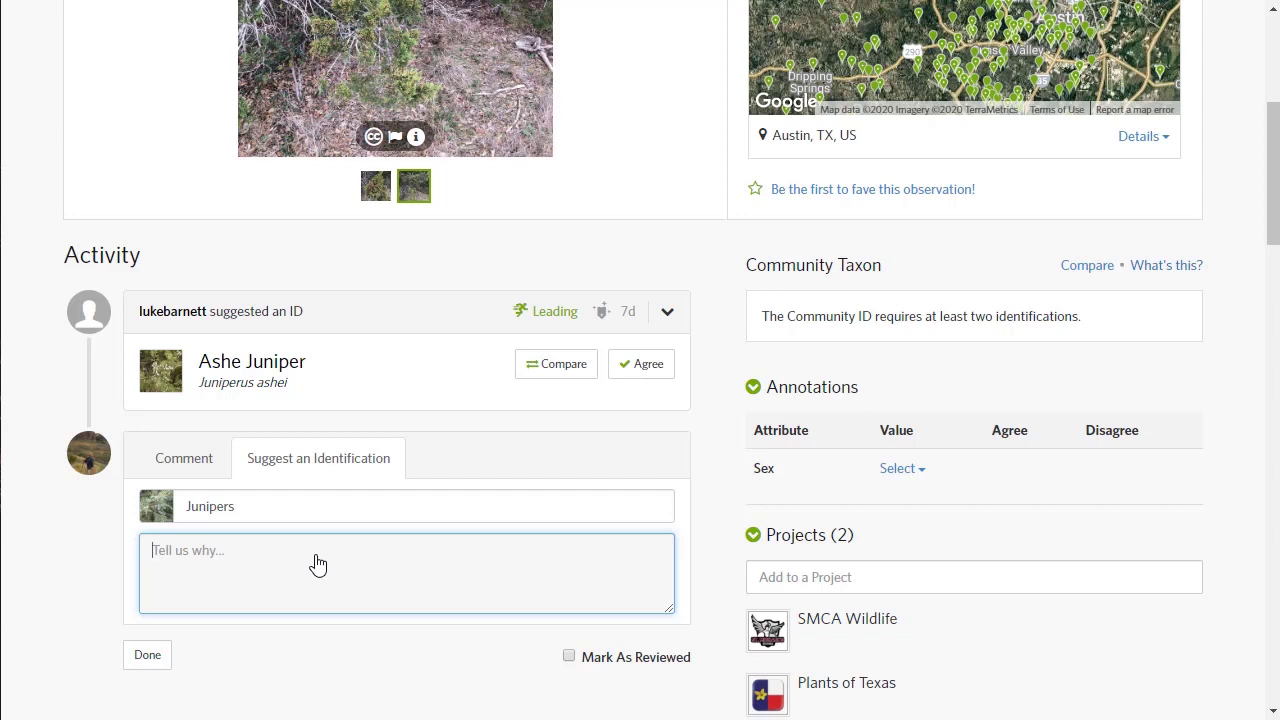
text(I am pretty sure it is )
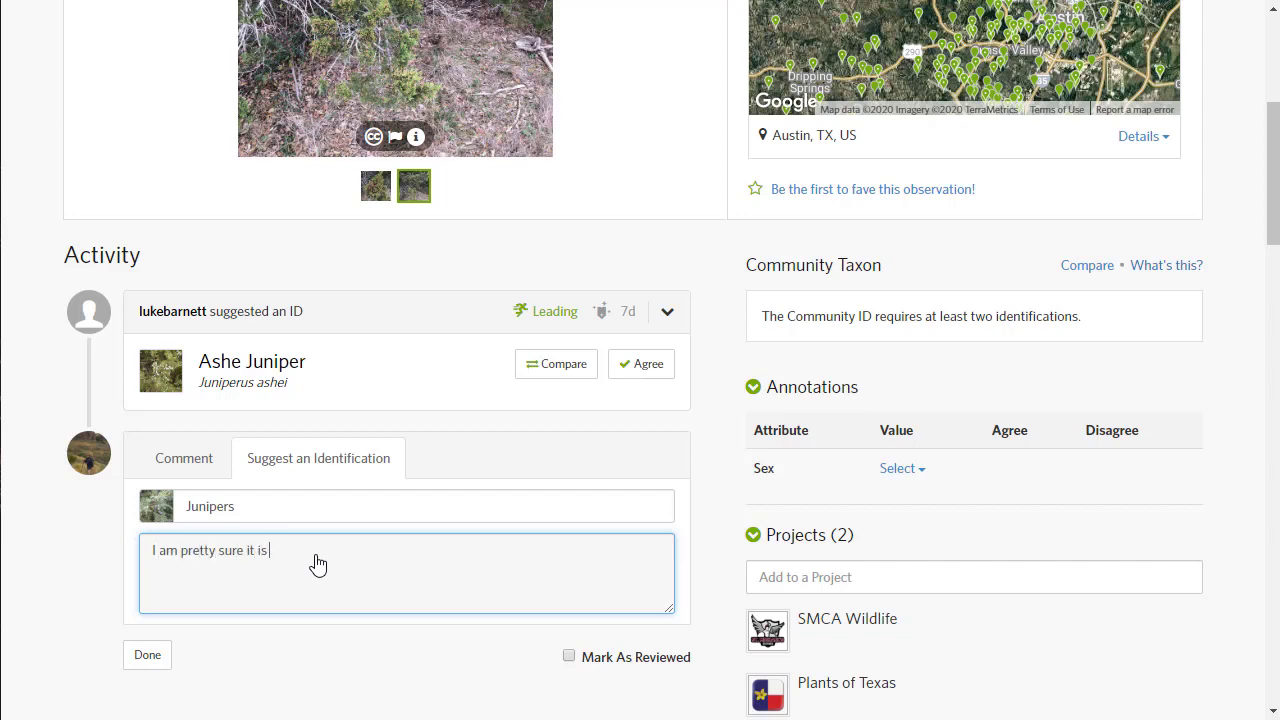
text(a juniper butr I)
key(BackSpace)
text(I do no)
key(BackSpace)
key(BackSpace)
key(BackSpace)
key(BackSpace)
key(BackSpace)
key(BackSpace)
text(don't know enough to )
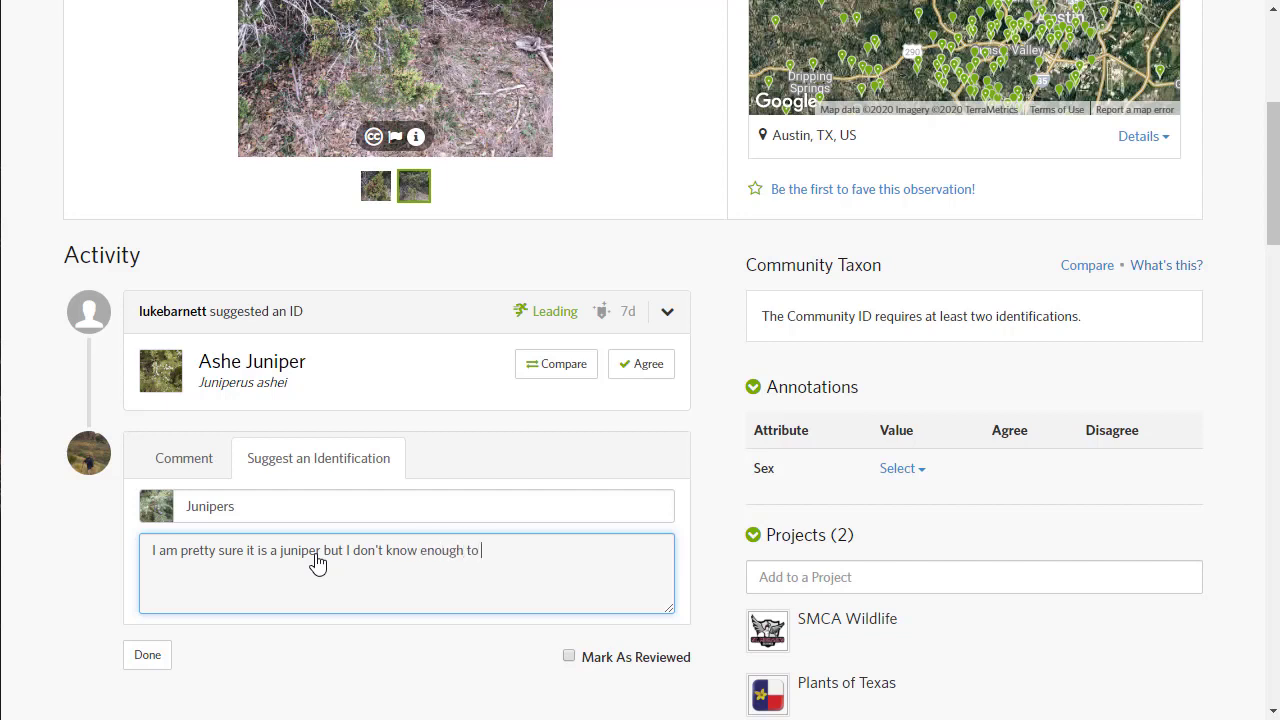
text(distinguish between ashe and )
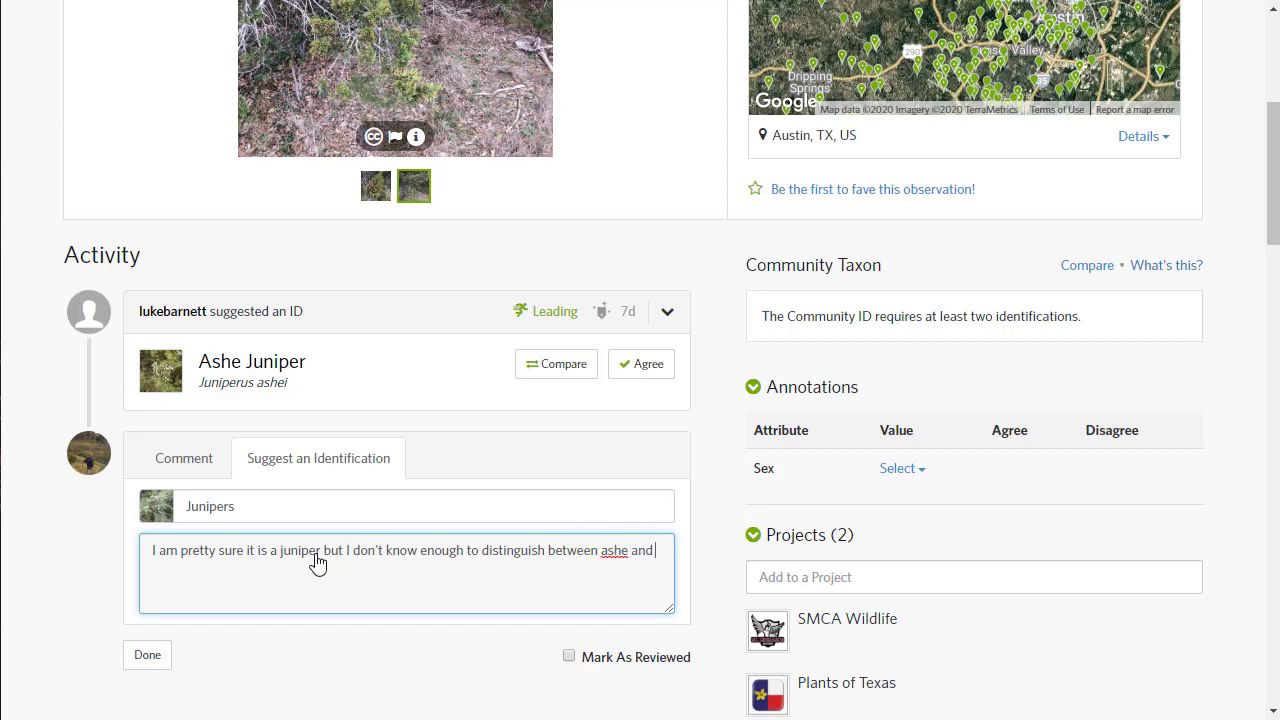
text(eastern redceda)
key(BackSpace)
key(BackSpace)
key(BackSpace)
key(BackSpace)
text(cedar.)
Submit the identification, answering "I don't know but I am sure this is Junipers", and review the activity and Community Taxon
click(165, 660)
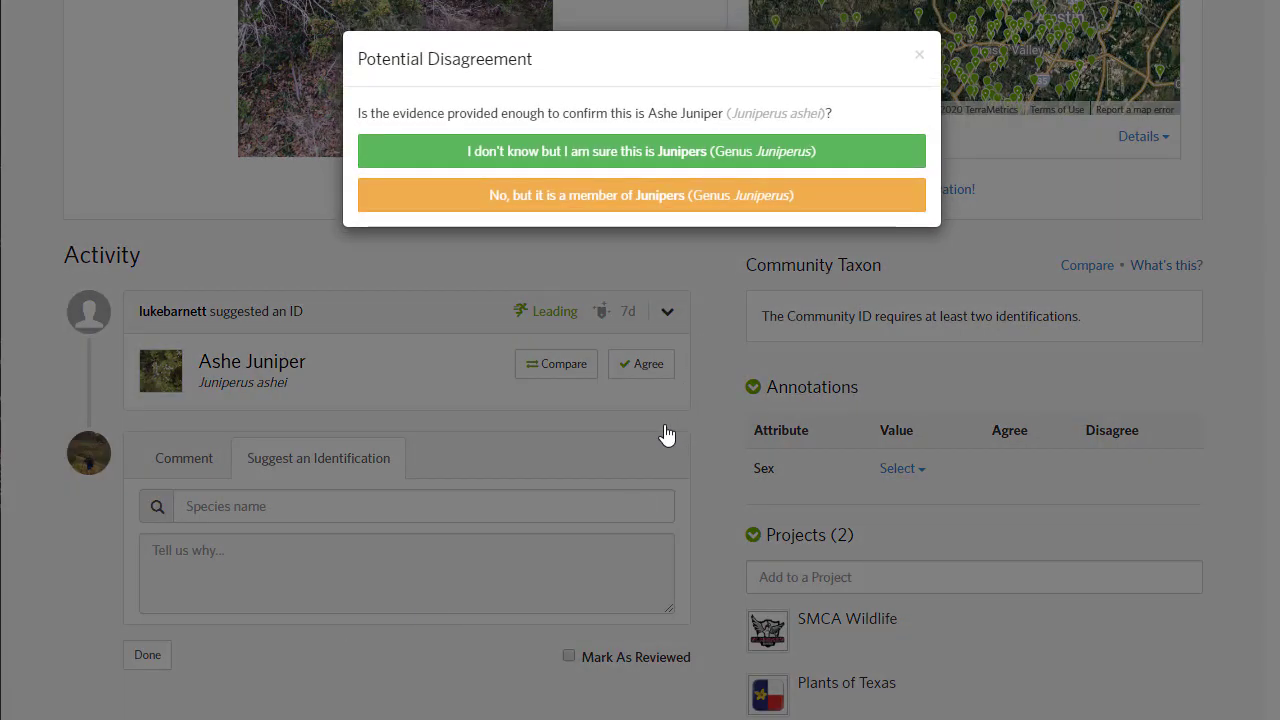
click(459, 153)
scroll(449, 423, down, 5)
scroll(449, 423, up, 6)
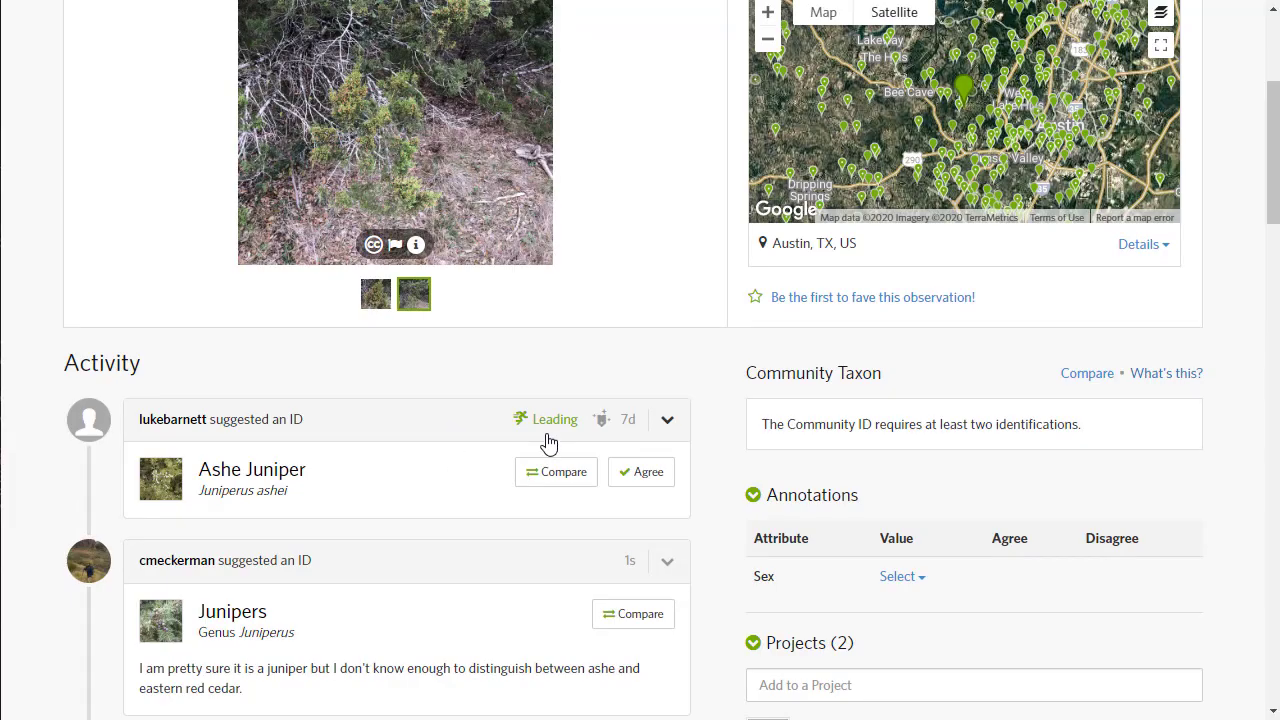
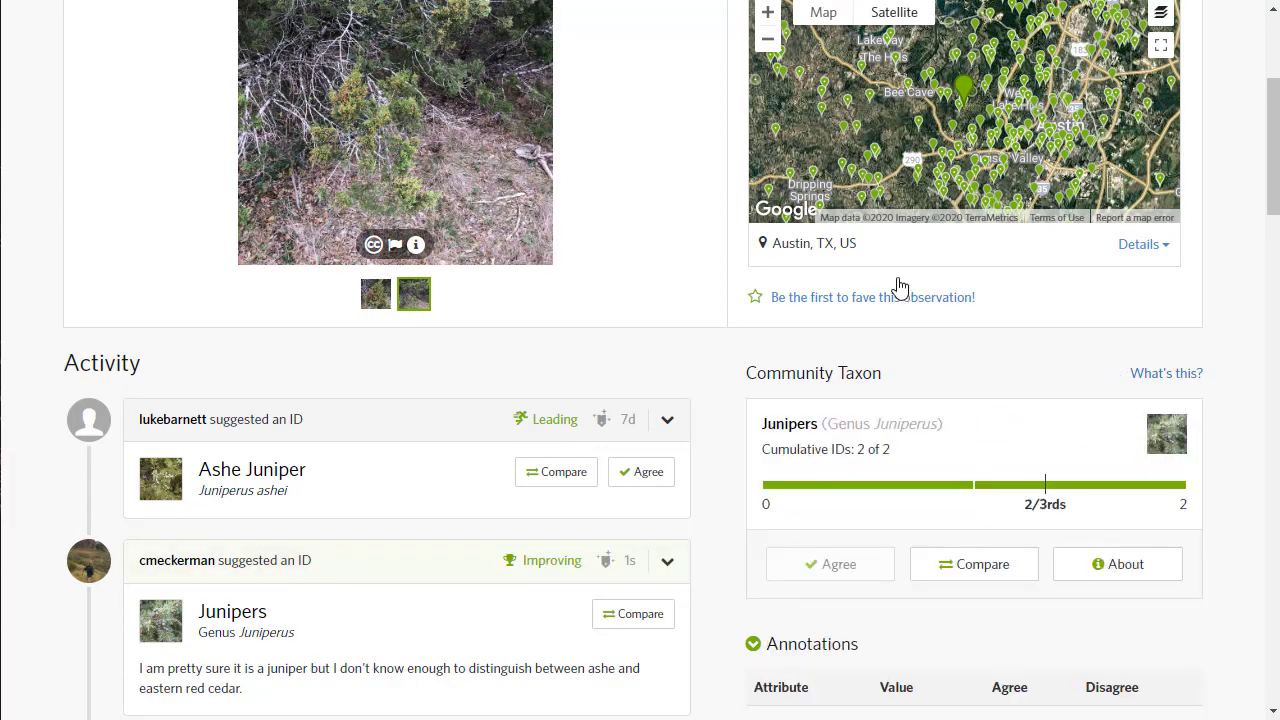
drag(1270, 120, 1274, 145)
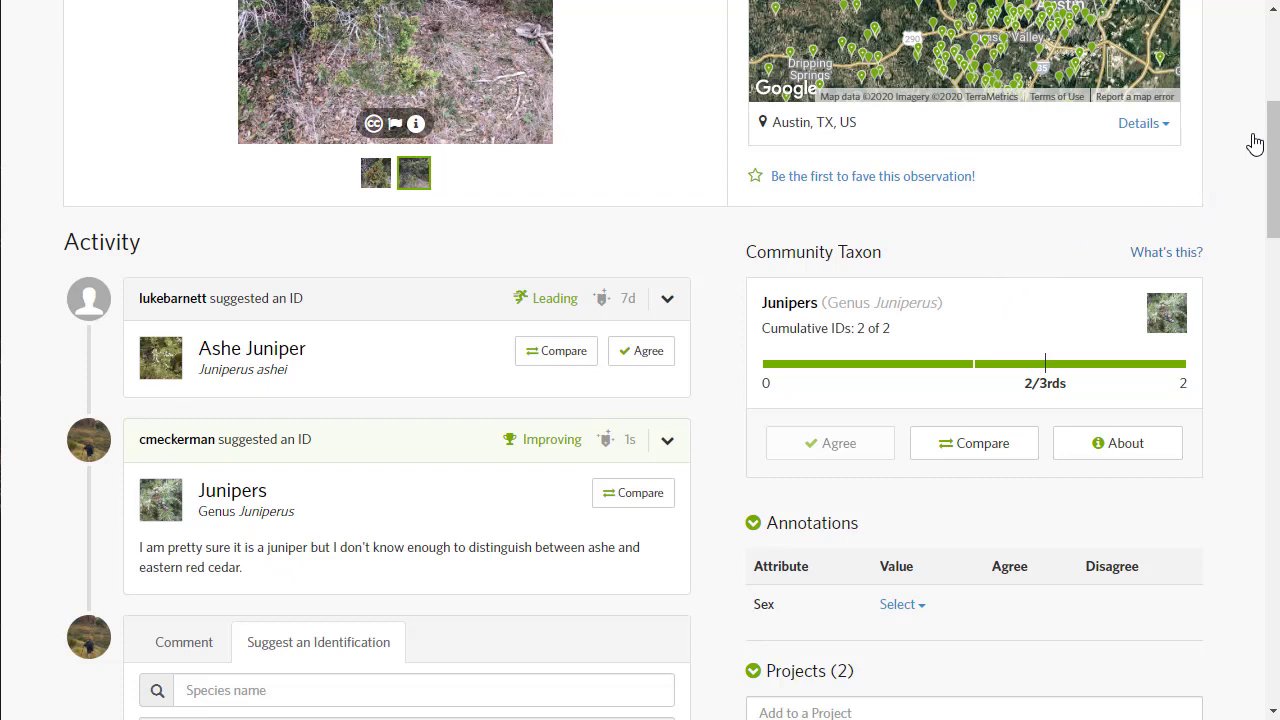
drag(1270, 137, 1276, 60)
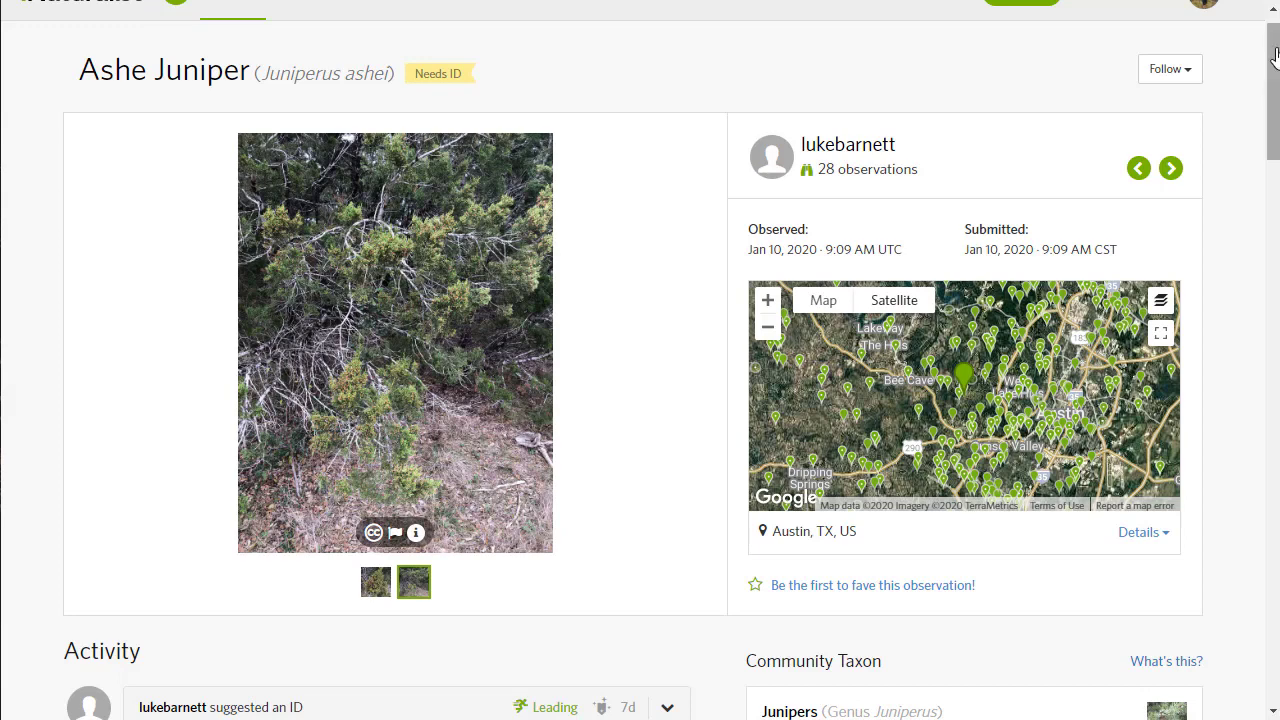
scroll(1270, 58, up, 1)
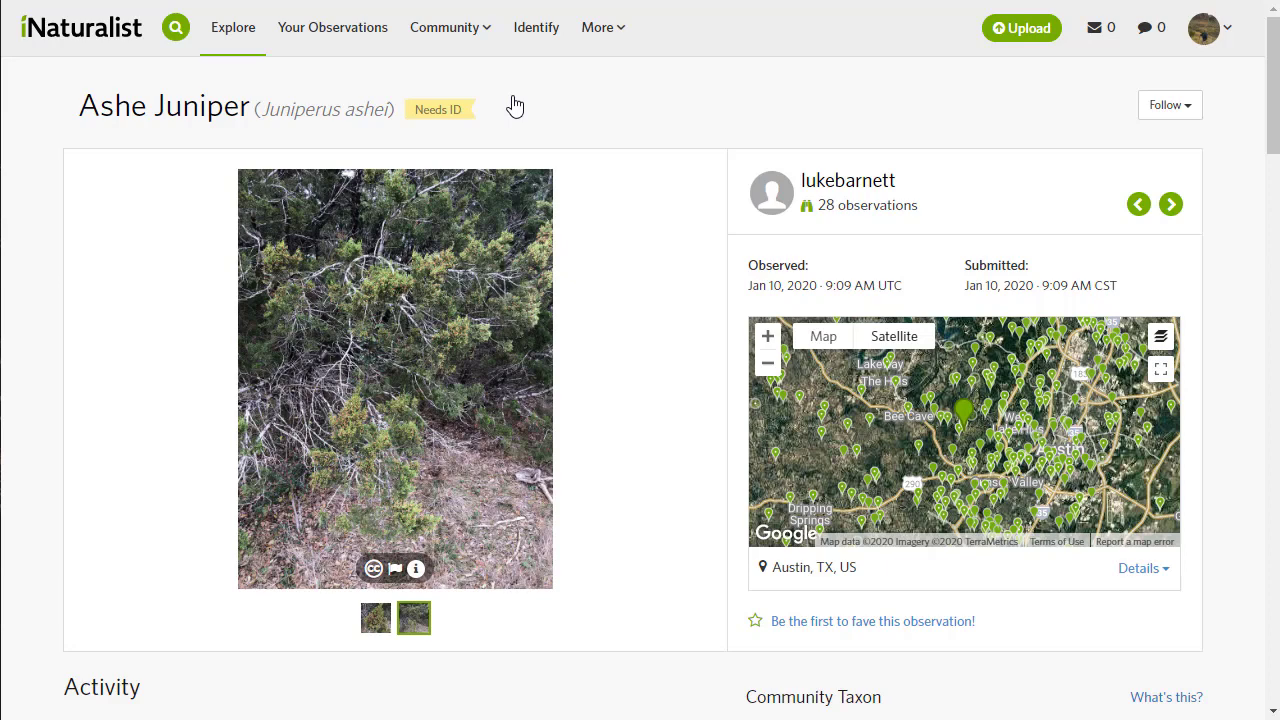
Return to the Identify page and filter the observations to Snakes in Texas, US
click(550, 34)
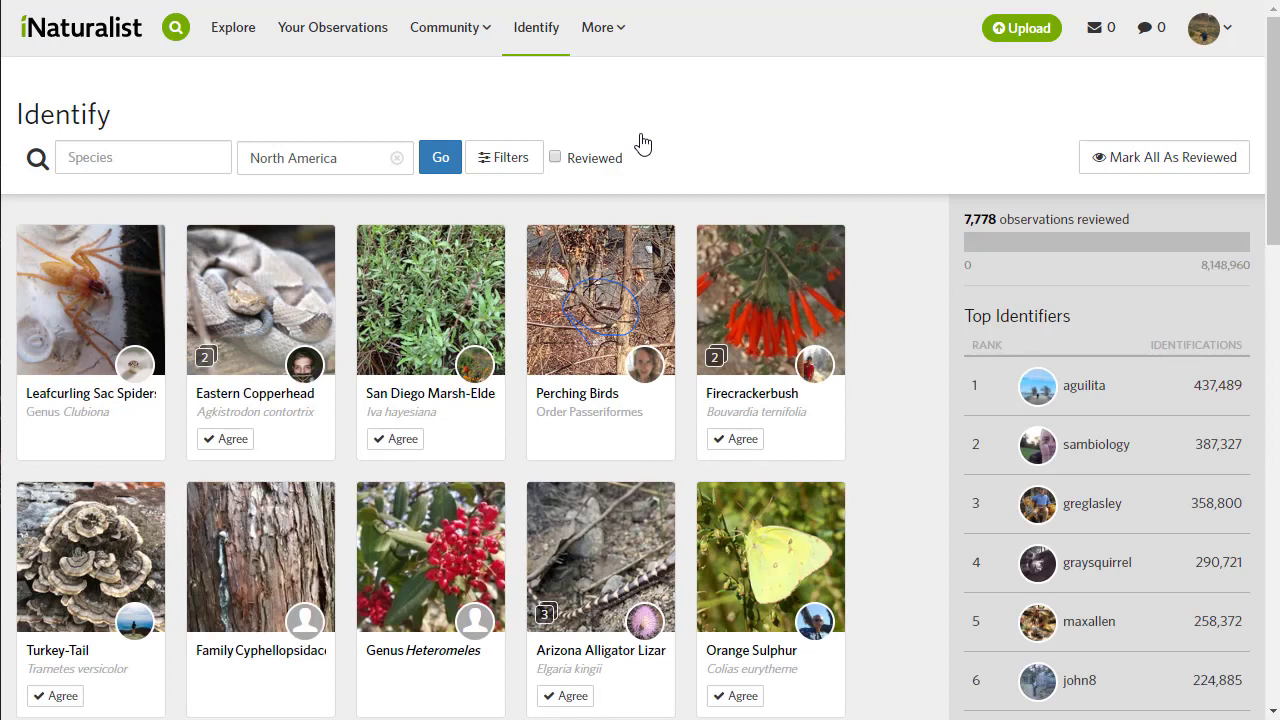
click(358, 170)
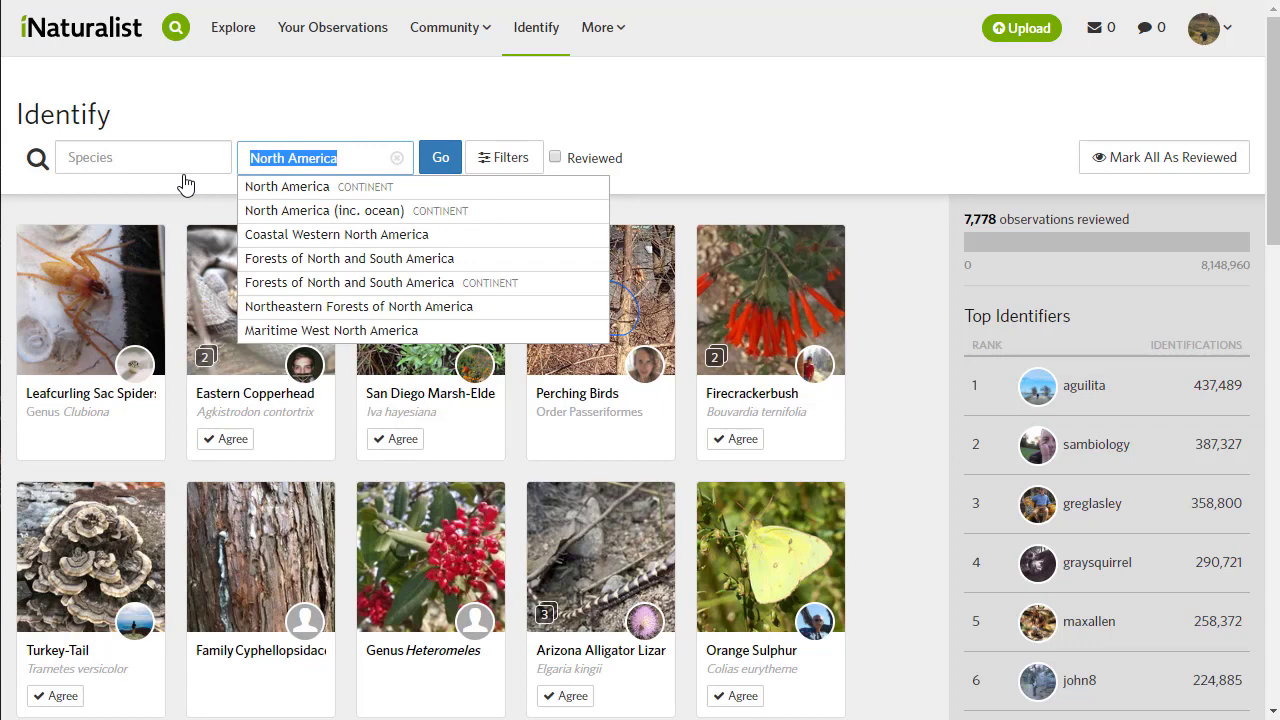
text(Texas, US)
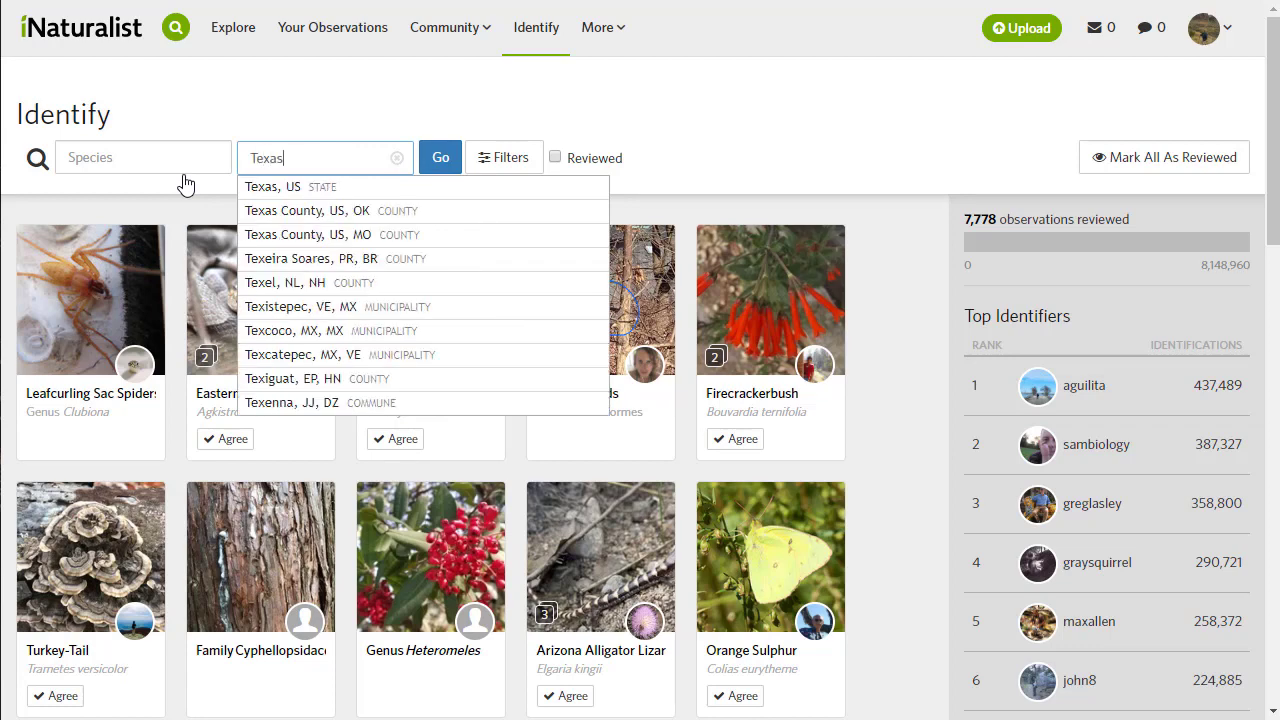
click(262, 187)
click(140, 160)
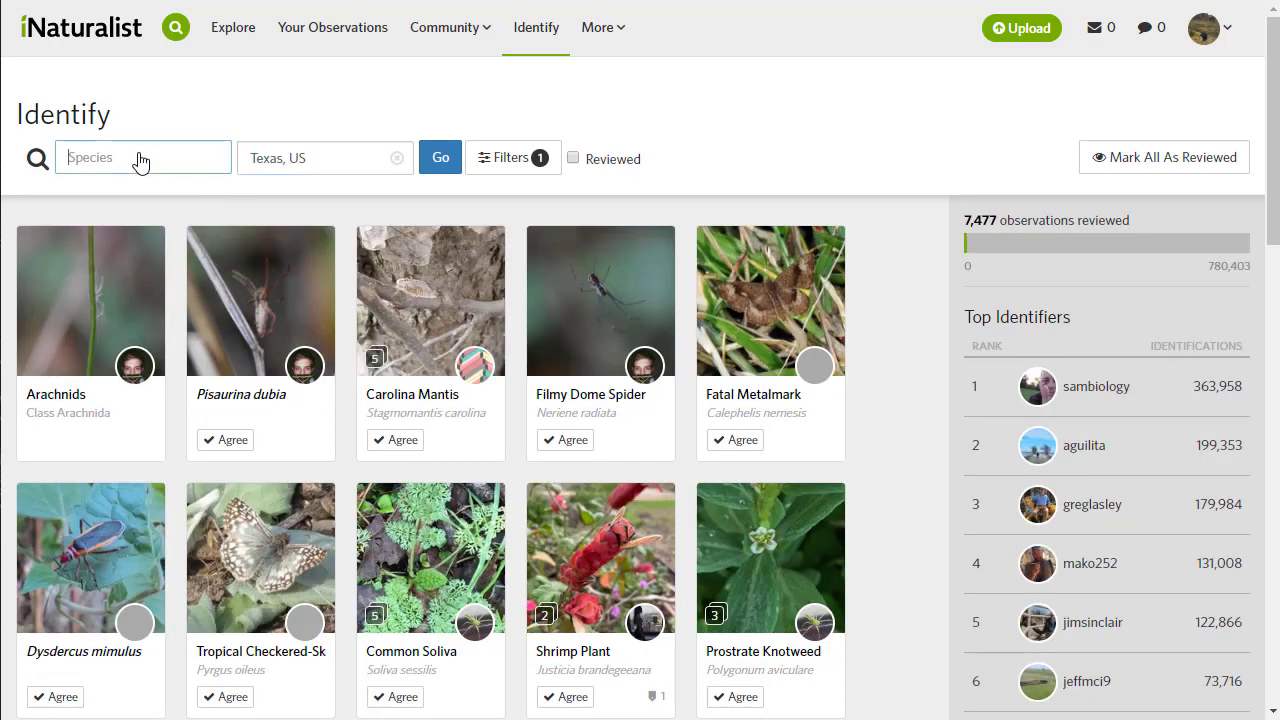
text(snakes)
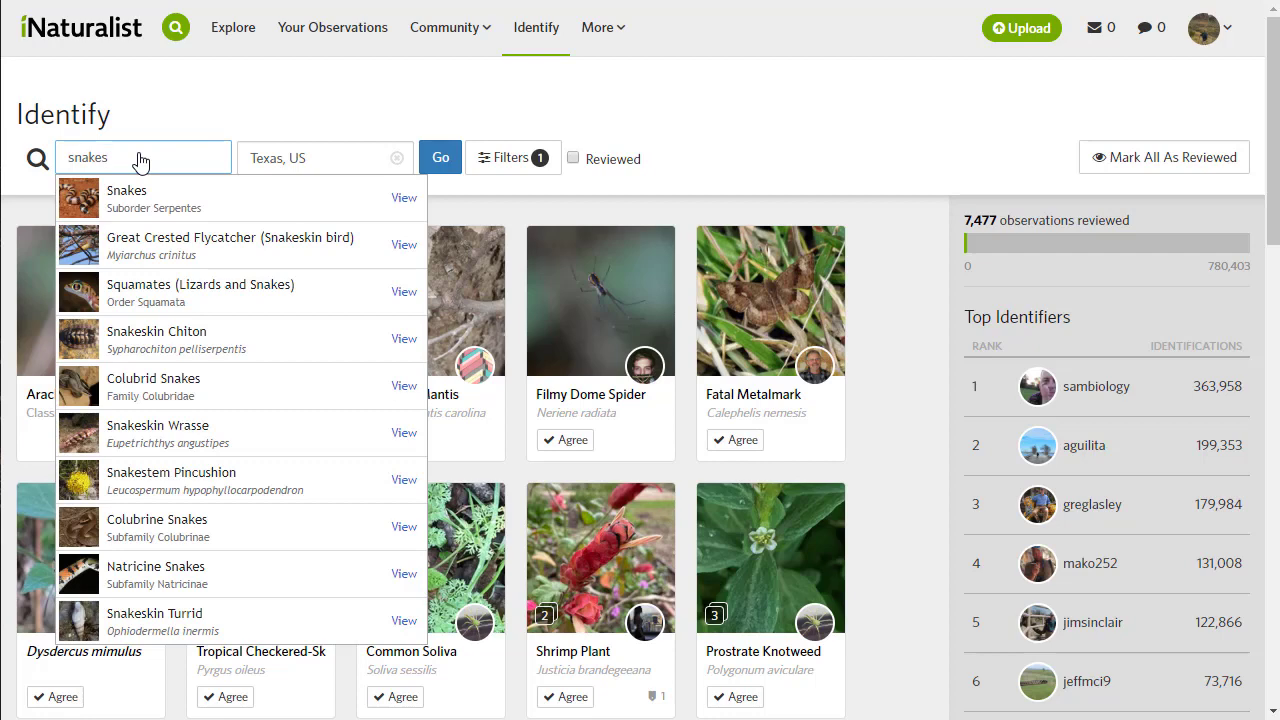
click(155, 199)
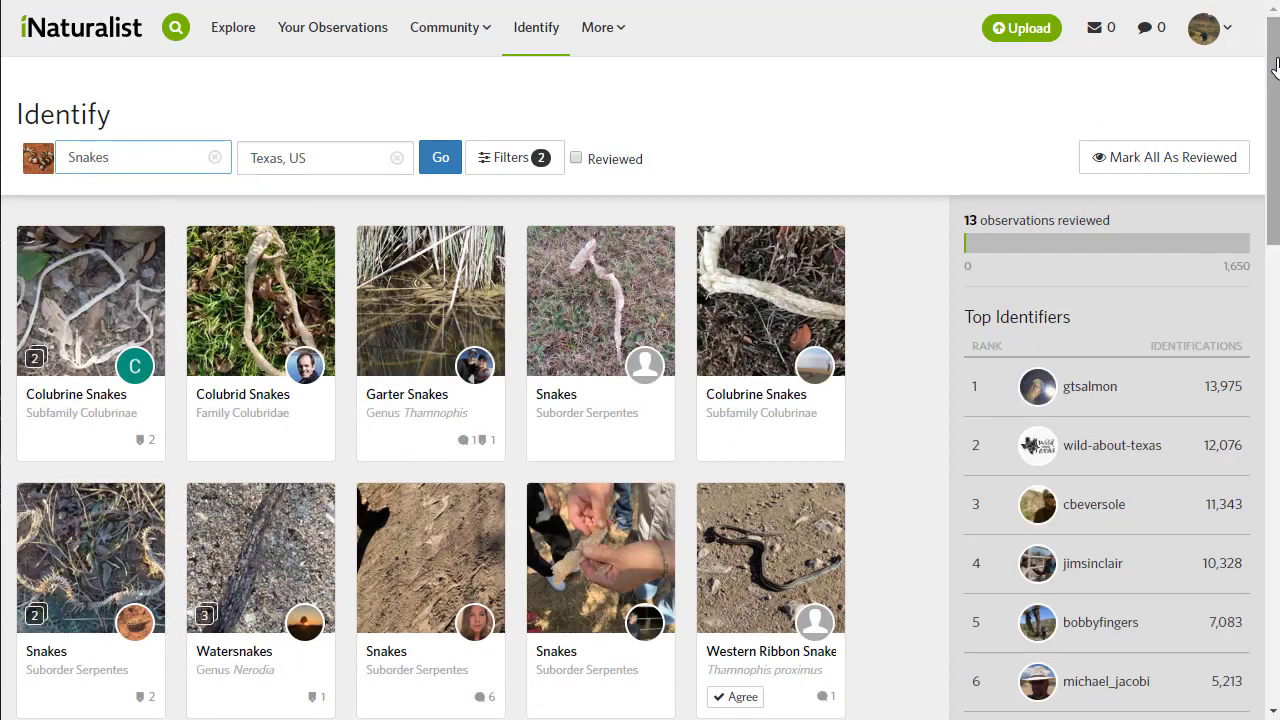
Browse the snake results, open the first Colubrine Snakes observation, and review its suggested identifications and second photo
scroll(1255, 320, down, 13)
scroll(1236, 500, down, 2)
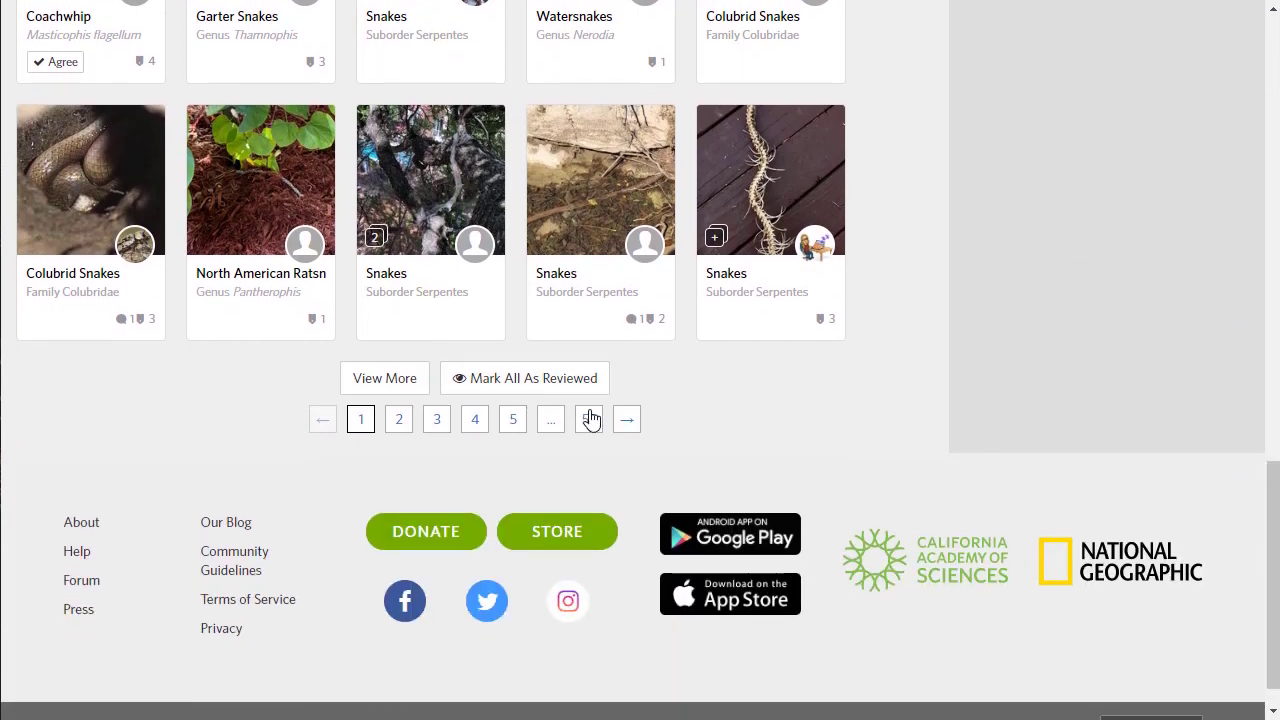
scroll(640, 360, up, 15)
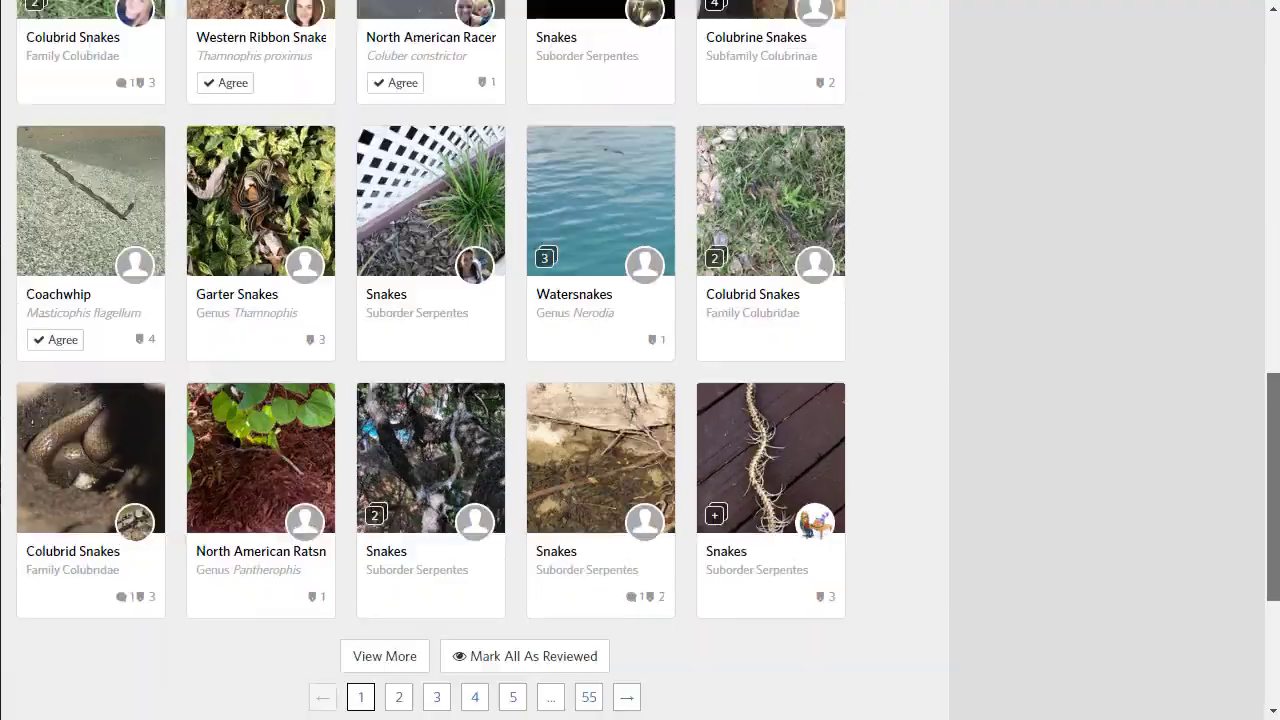
scroll(471, 423, down, 1)
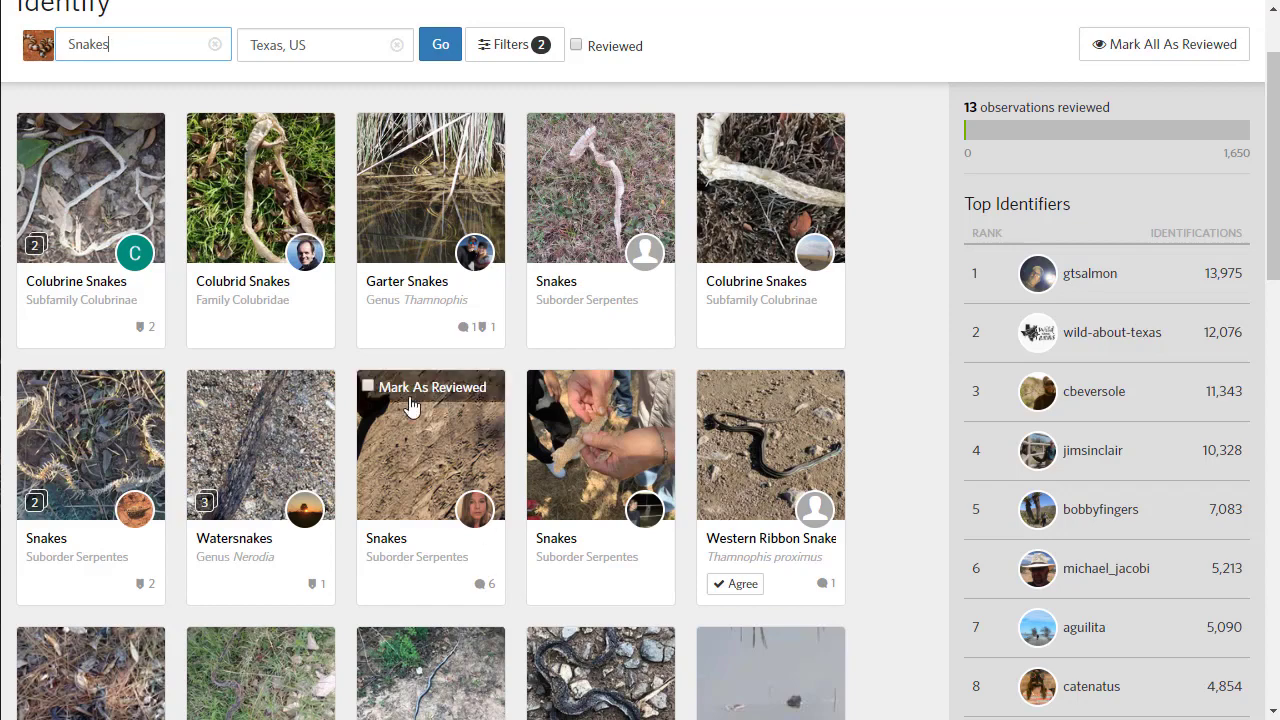
click(118, 210)
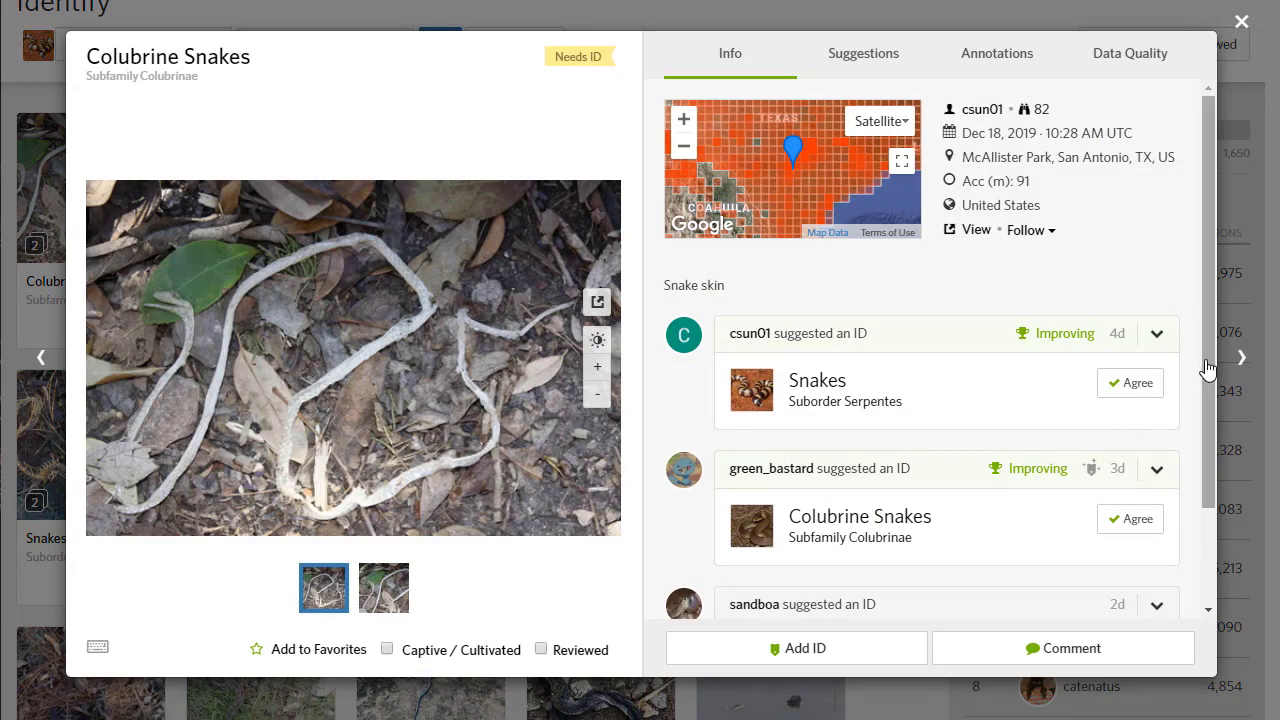
drag(1212, 314, 1197, 420)
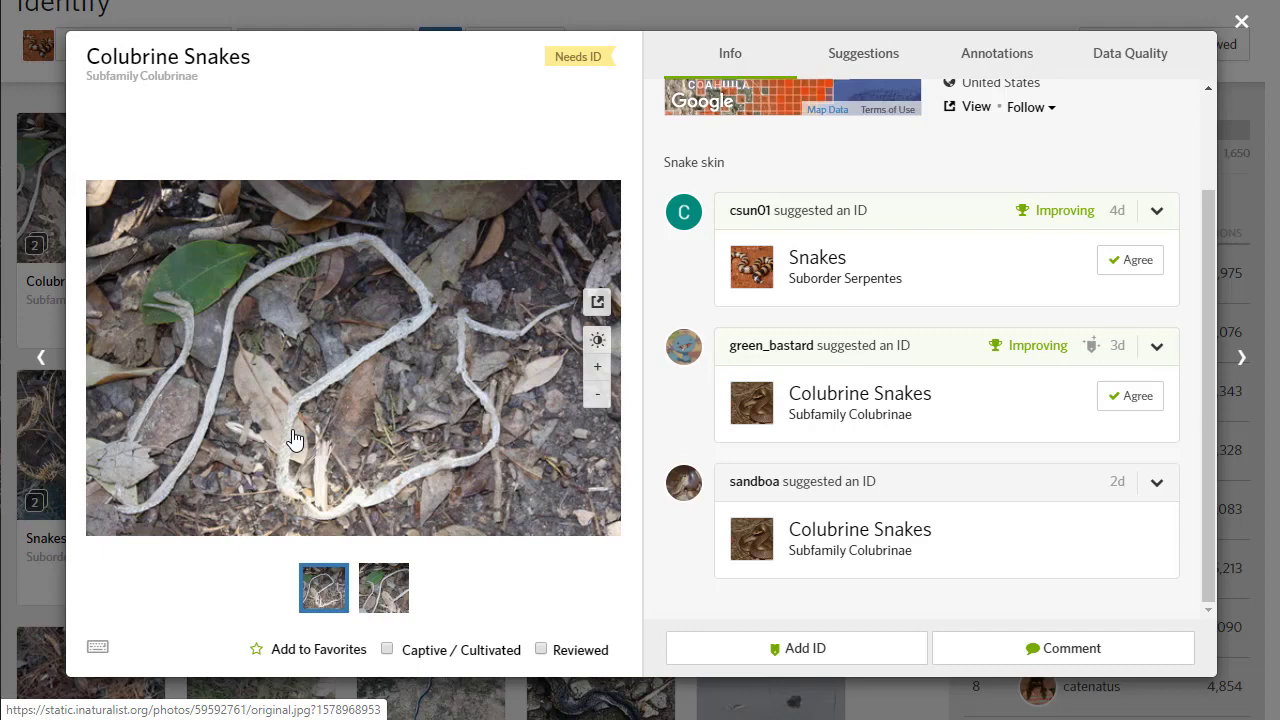
click(396, 597)
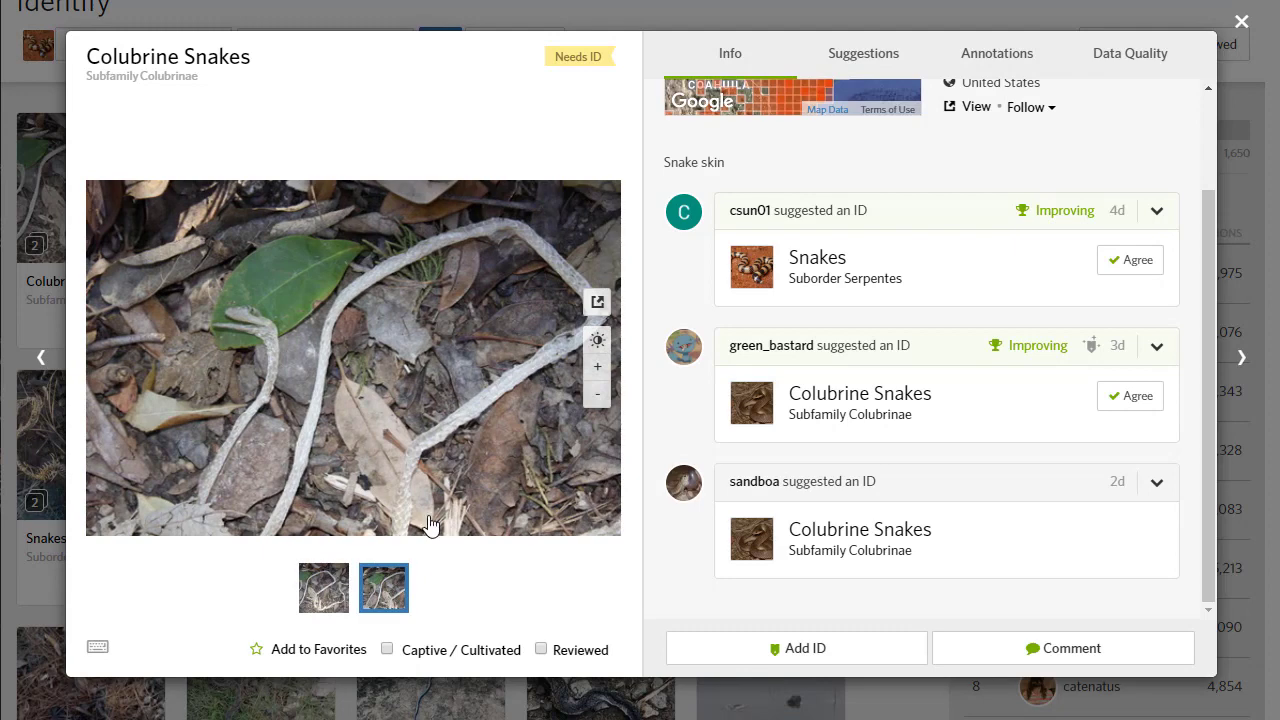
Mark the Colubrine Snakes snake skin observation as reviewed and close it
mouse_move(429, 529)
click(1133, 396)
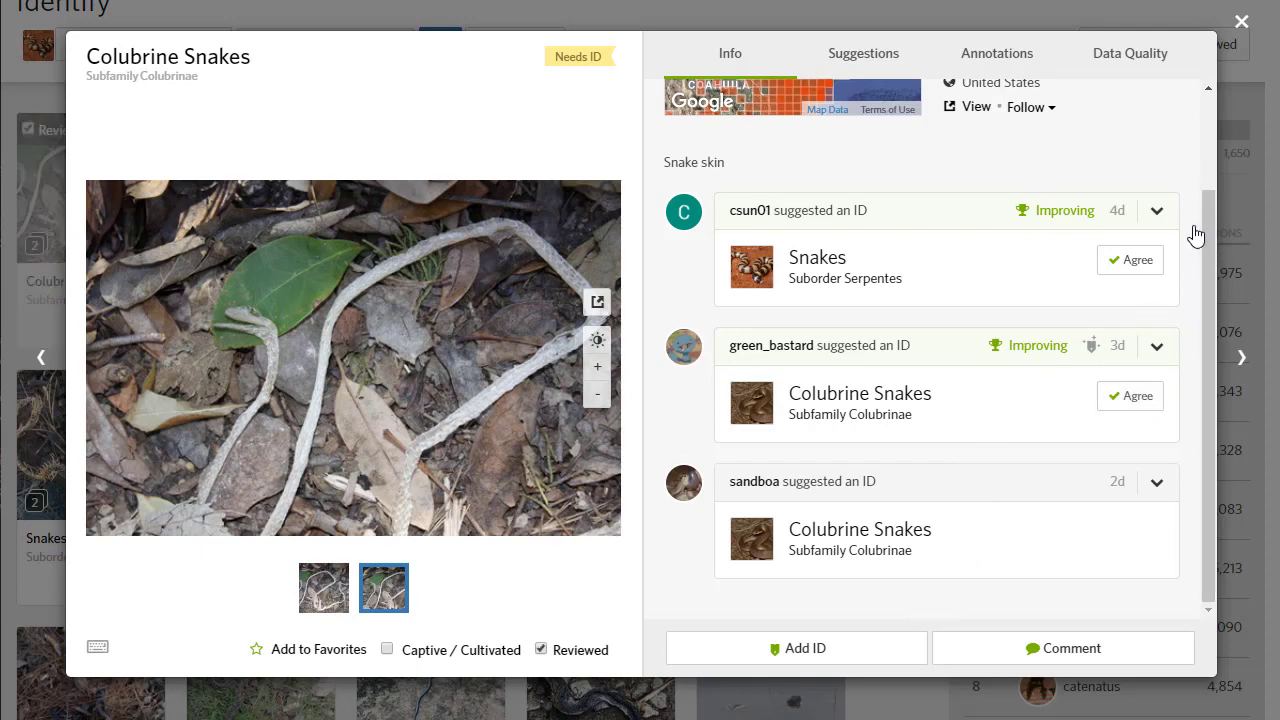
click(1241, 24)
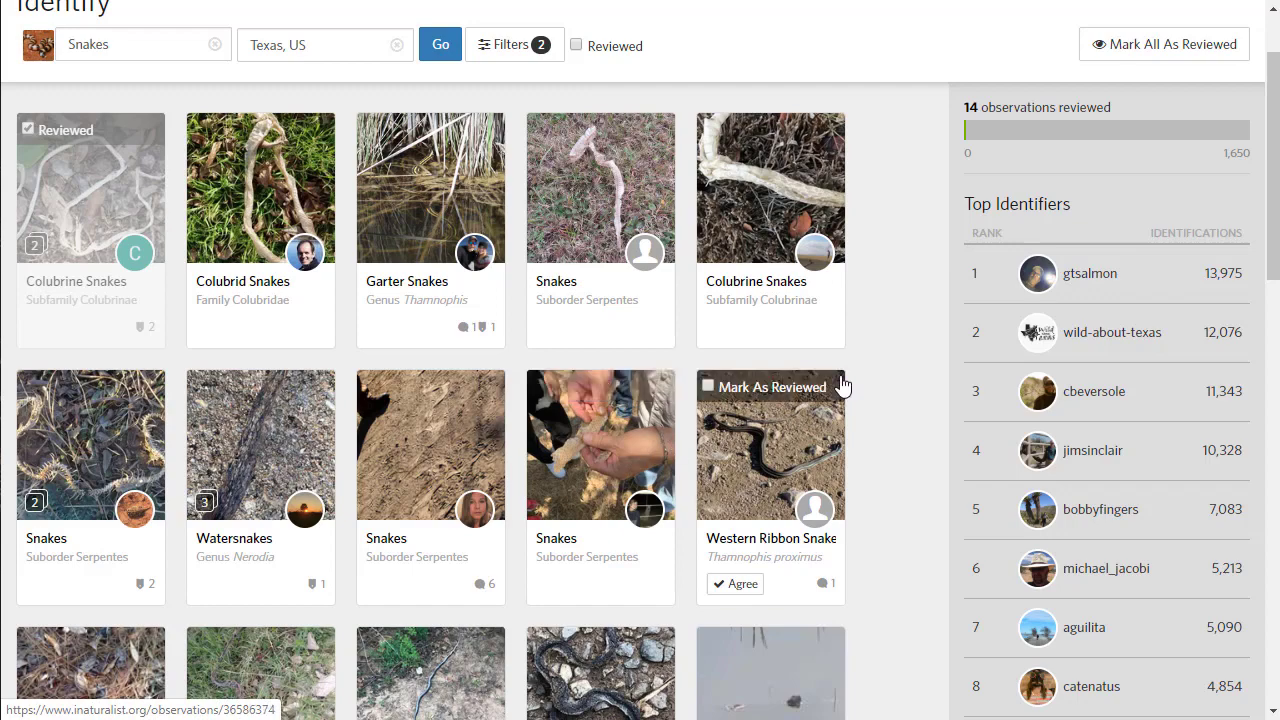
Browse further through the Texas snake results and open the Watersnakes observation with the photo of an animal's head in water
drag(1272, 168, 1260, 234)
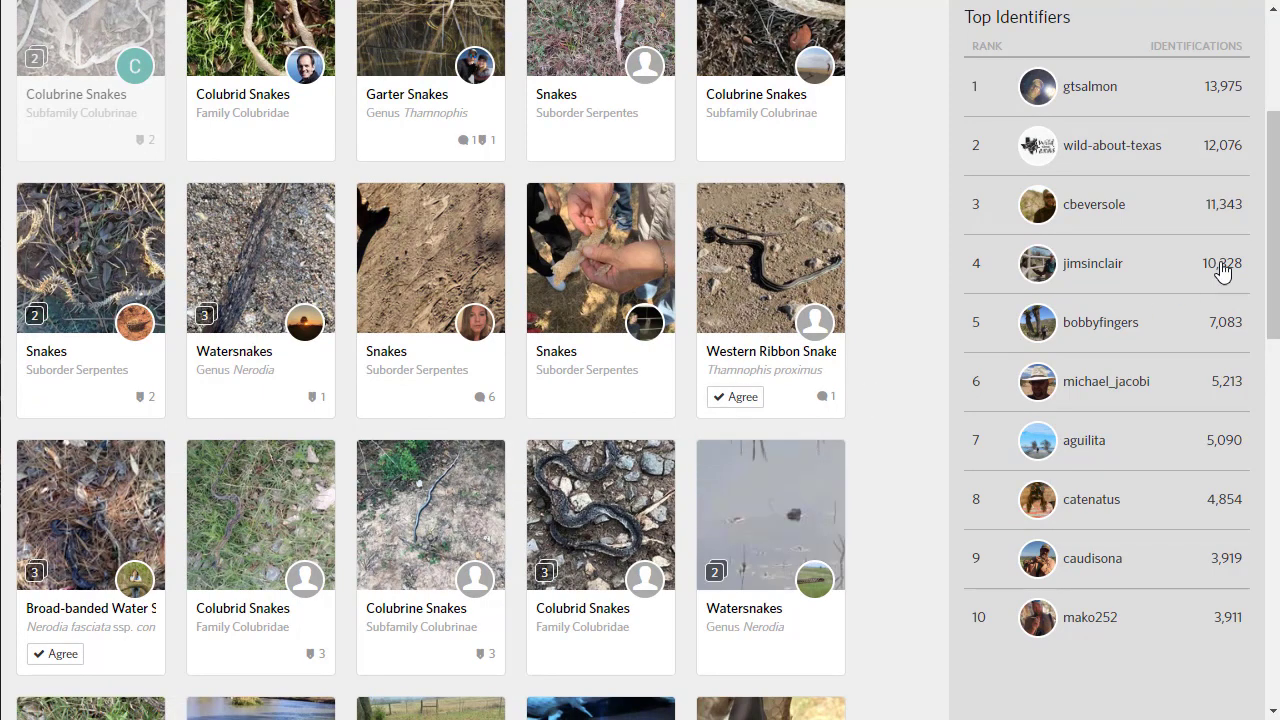
drag(1274, 227, 1270, 309)
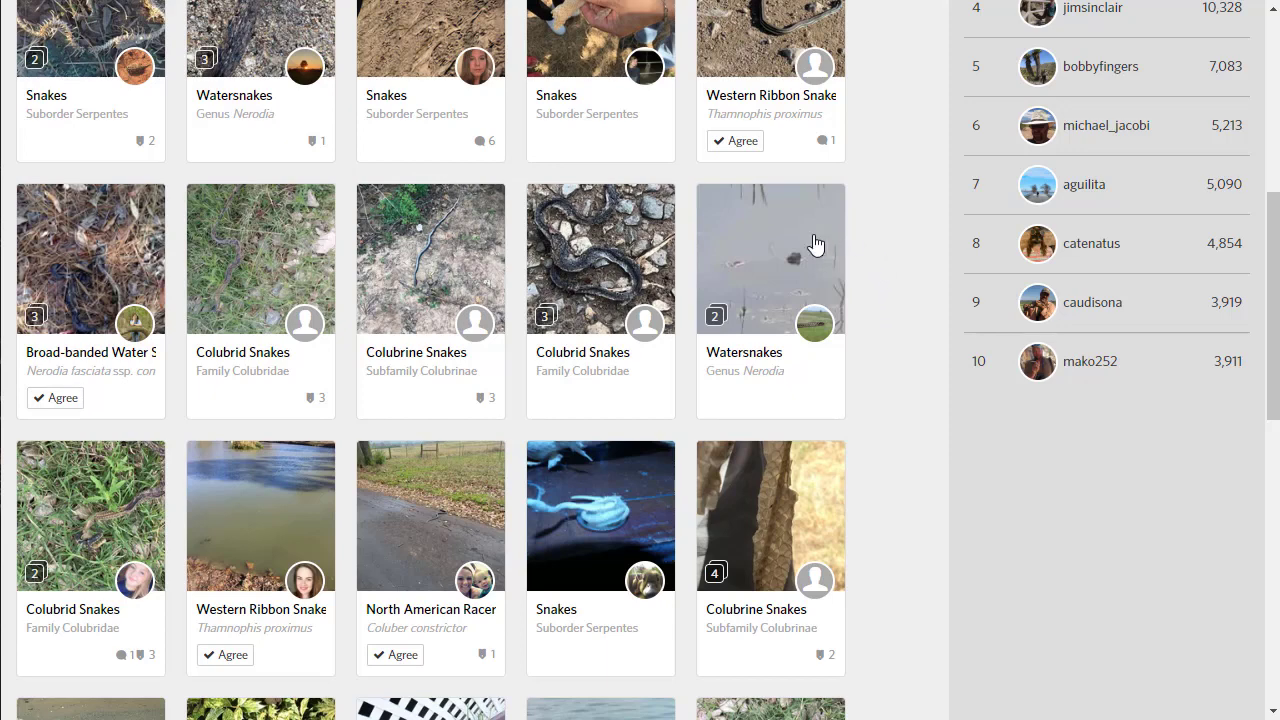
mouse_move(772, 270)
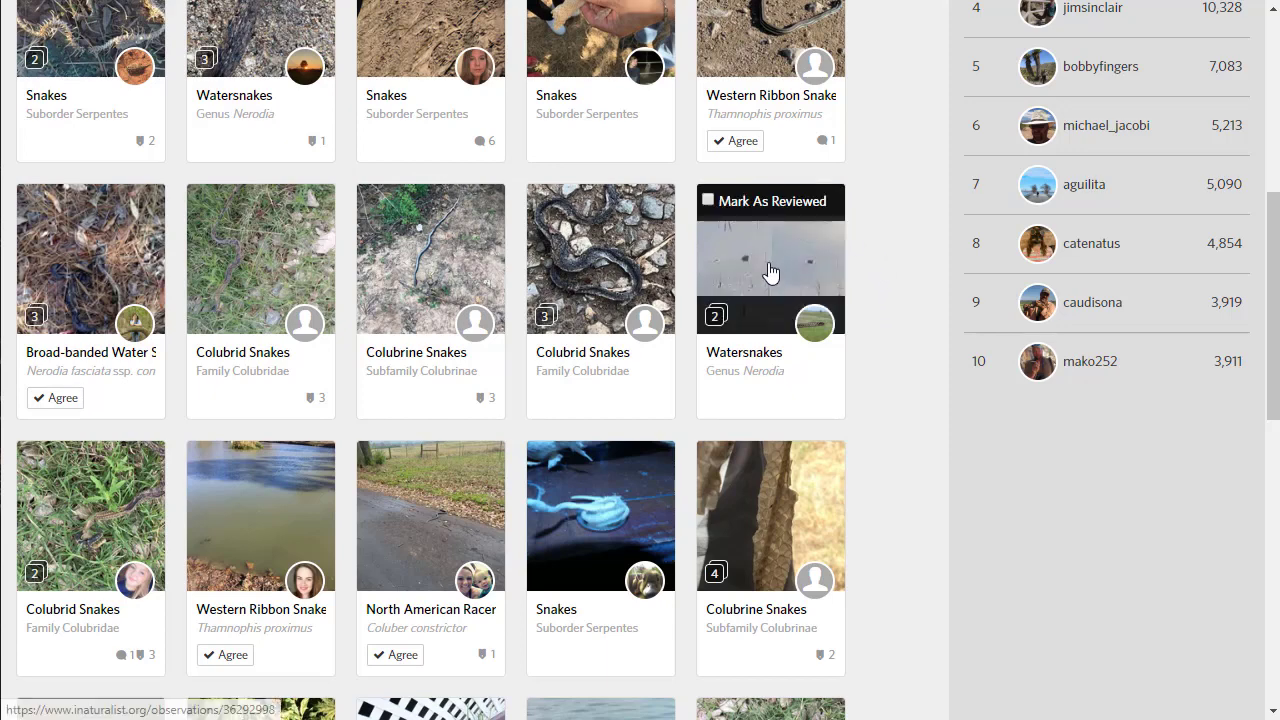
click(748, 359)
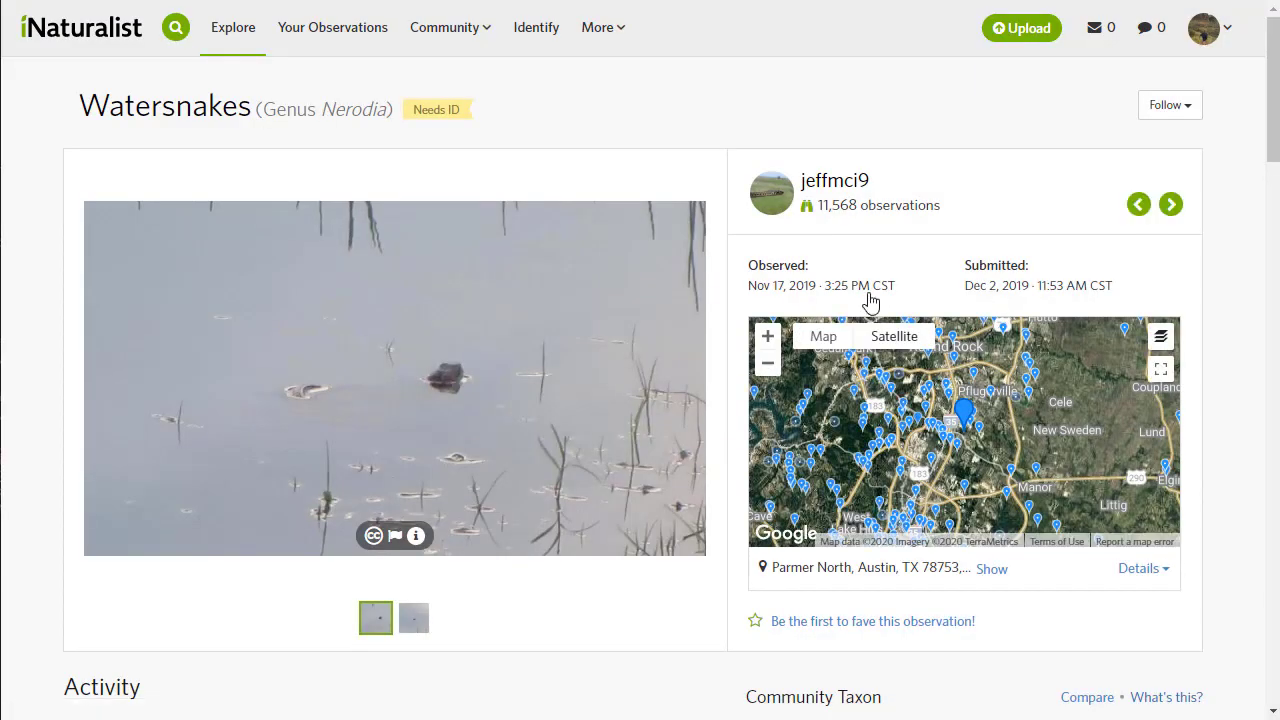
Examine both photos of the Watersnakes observation, switching between them to compare the animal in the water
drag(1274, 116, 1214, 163)
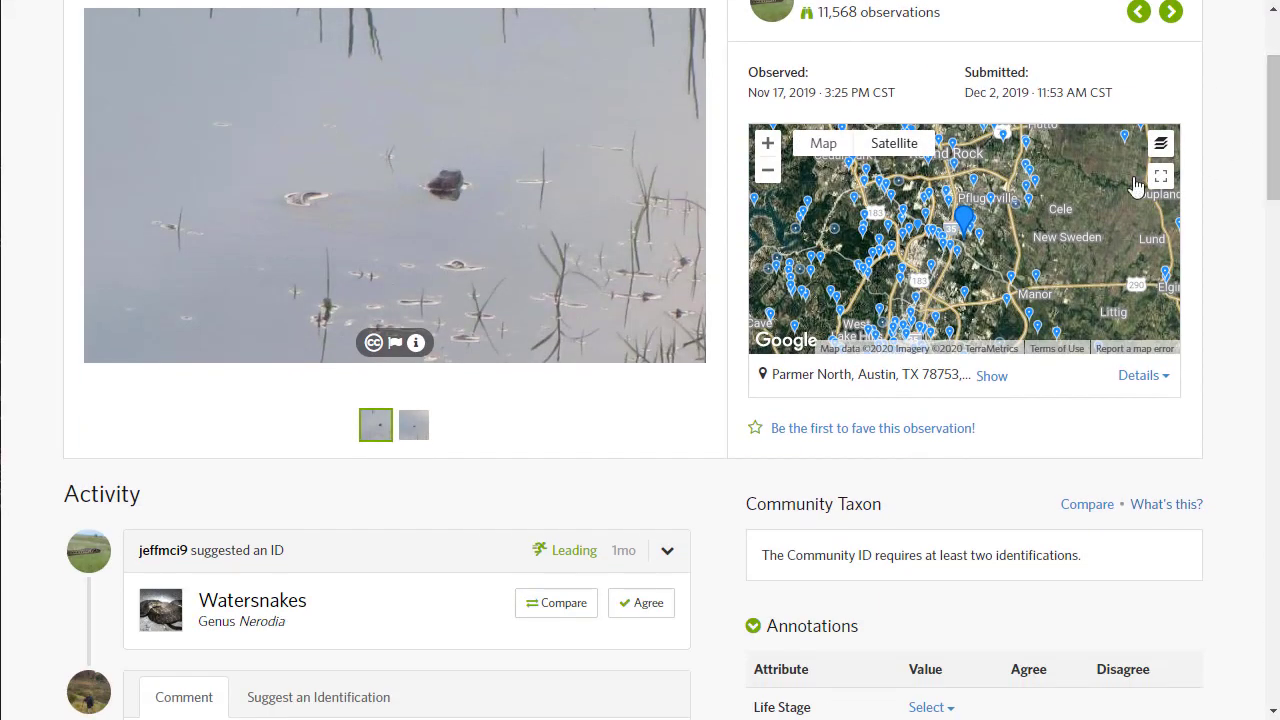
click(410, 437)
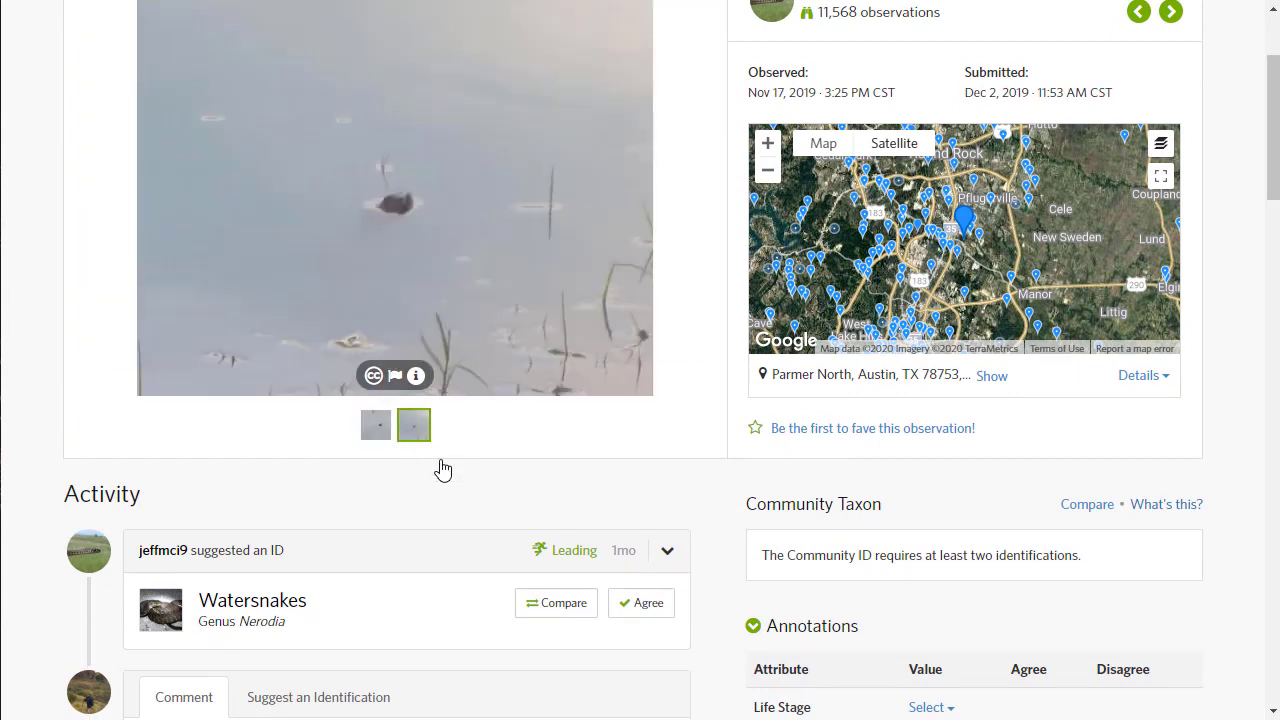
click(378, 437)
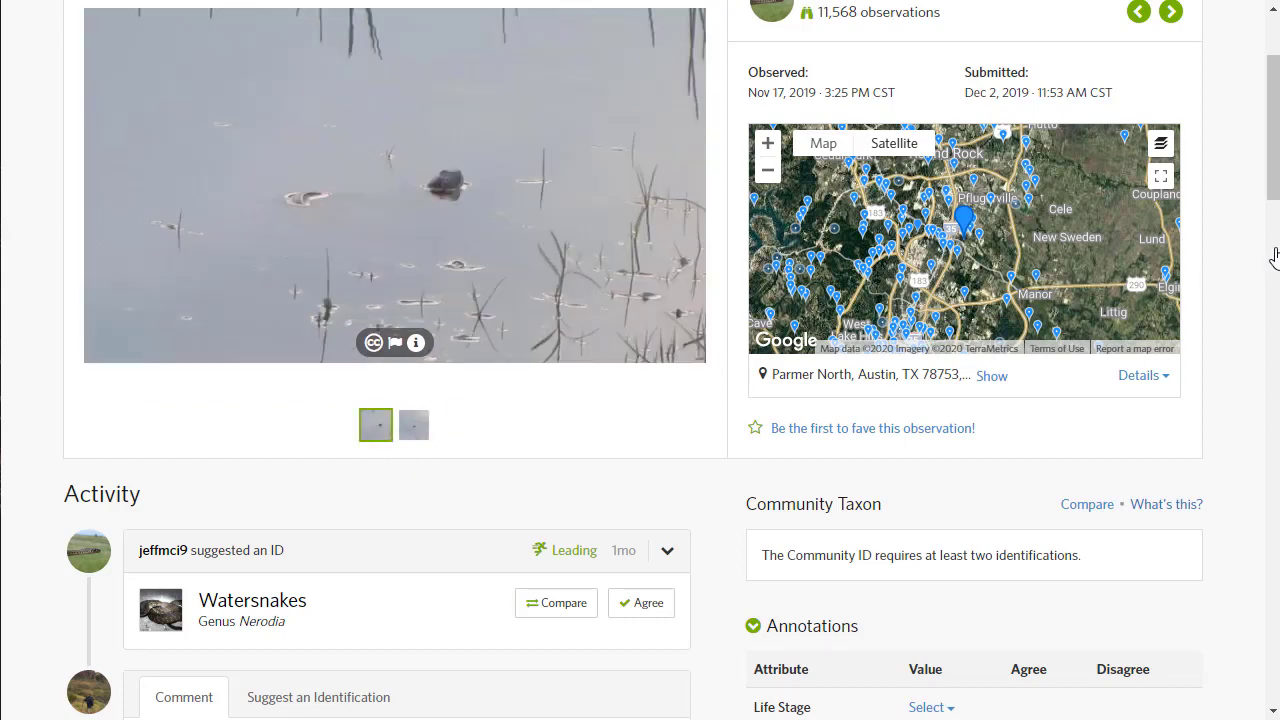
mouse_move(1272, 190)
mouse_down()
mouse_move(1272, 235)
mouse_move(1272, 178)
mouse_up()
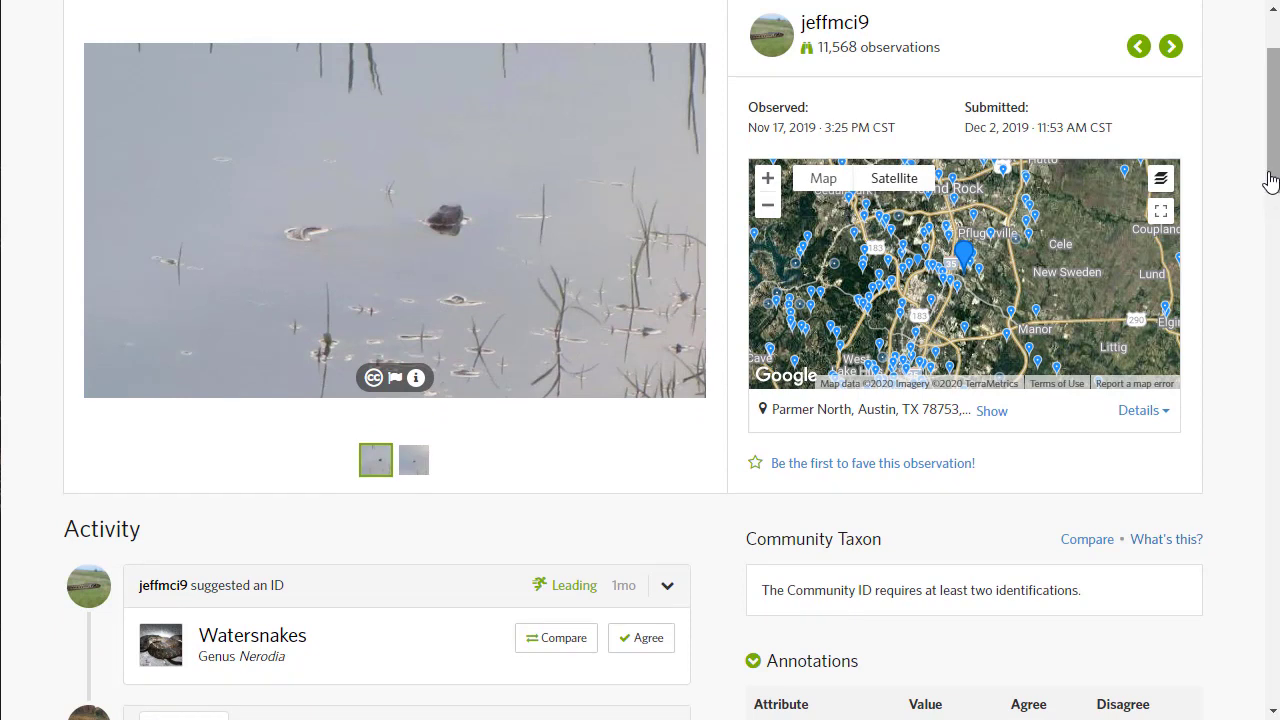
click(421, 461)
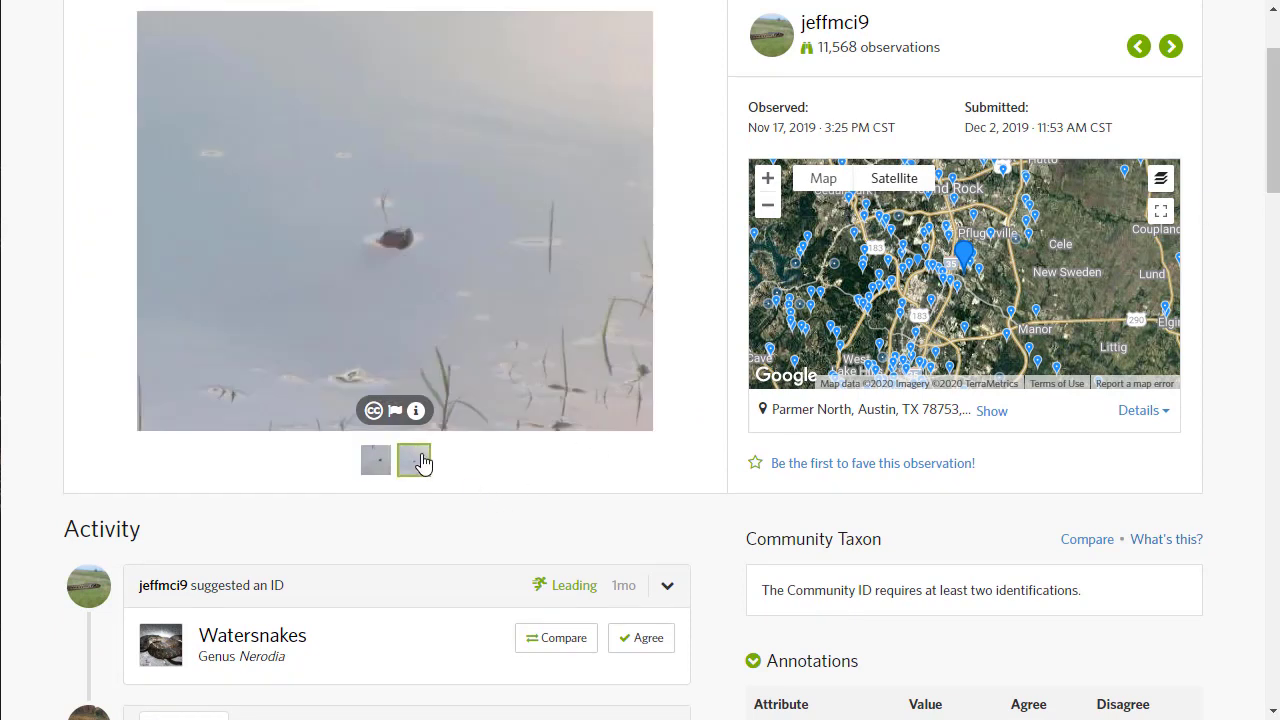
click(376, 462)
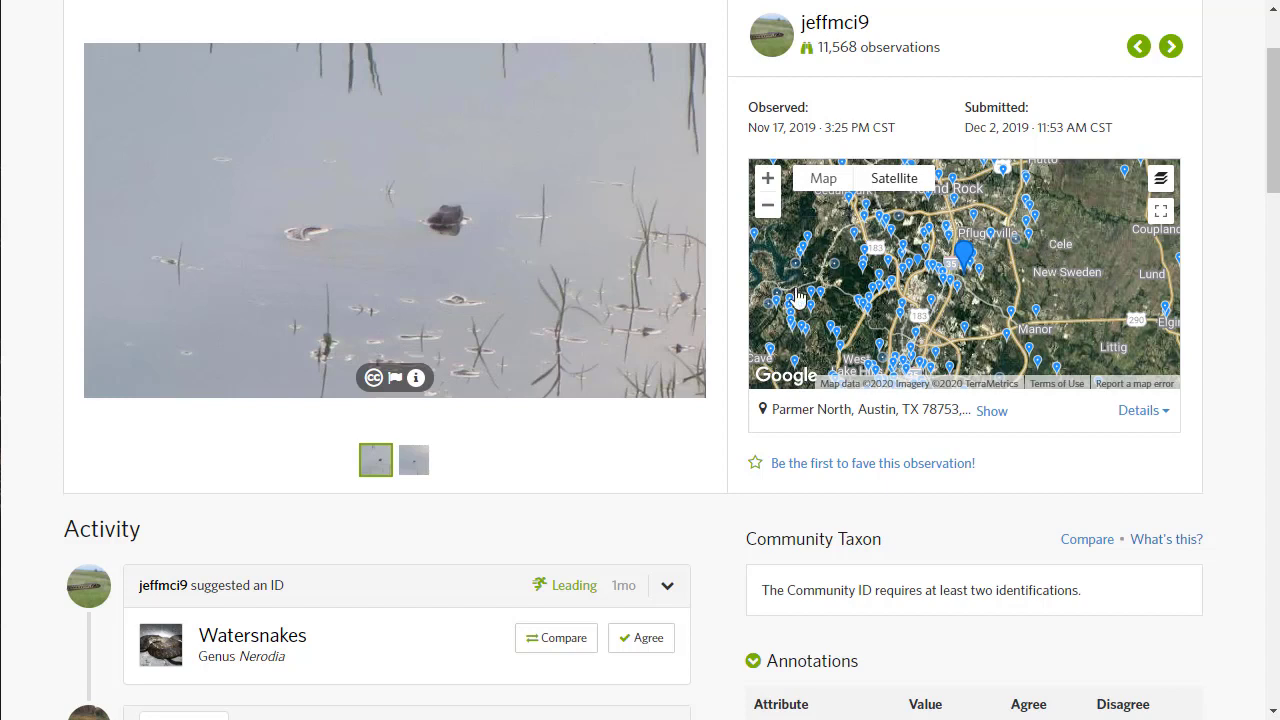
Check nearby records on the observation's map and open the Diamondback Watersnake observation dated August 1, 2017
click(920, 265)
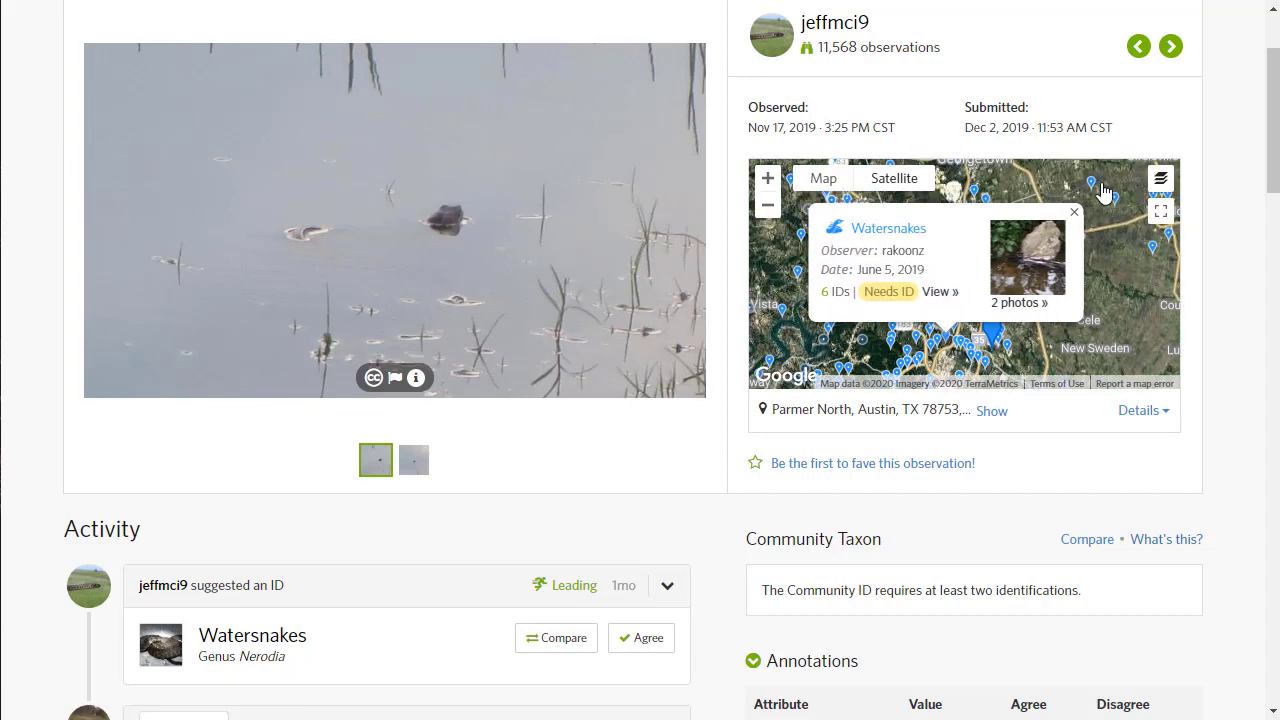
click(1092, 185)
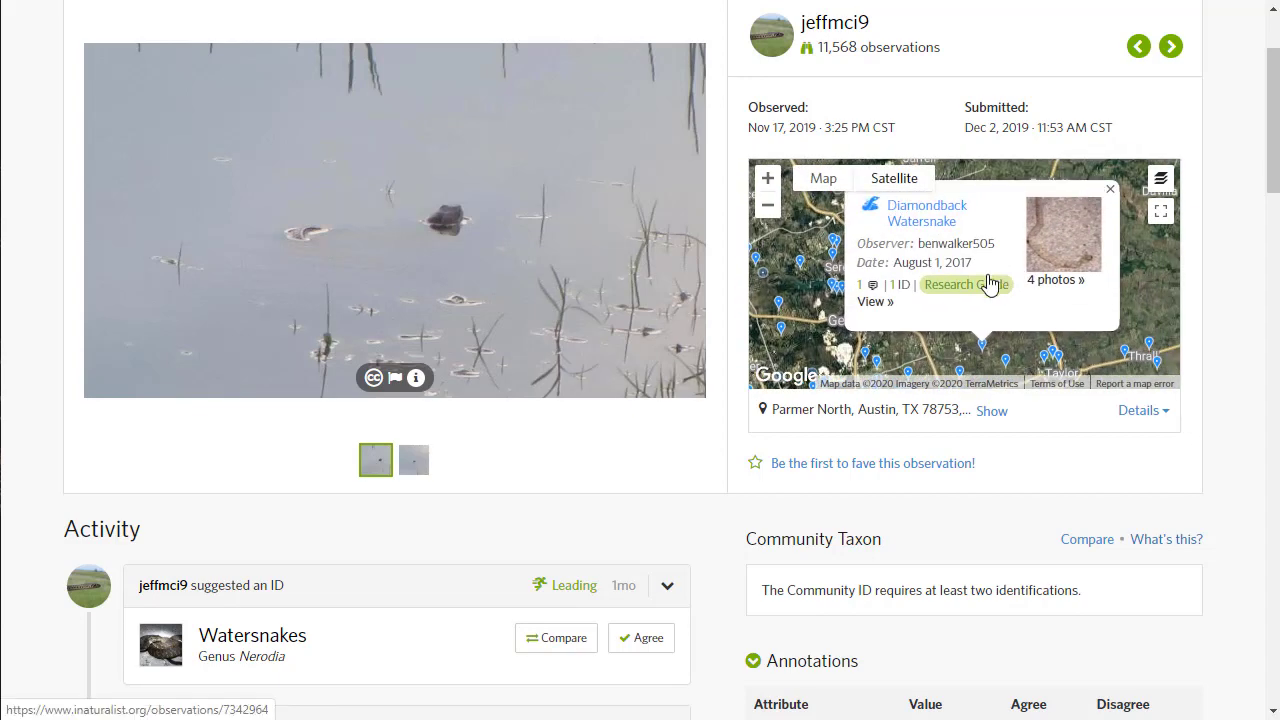
click(937, 224)
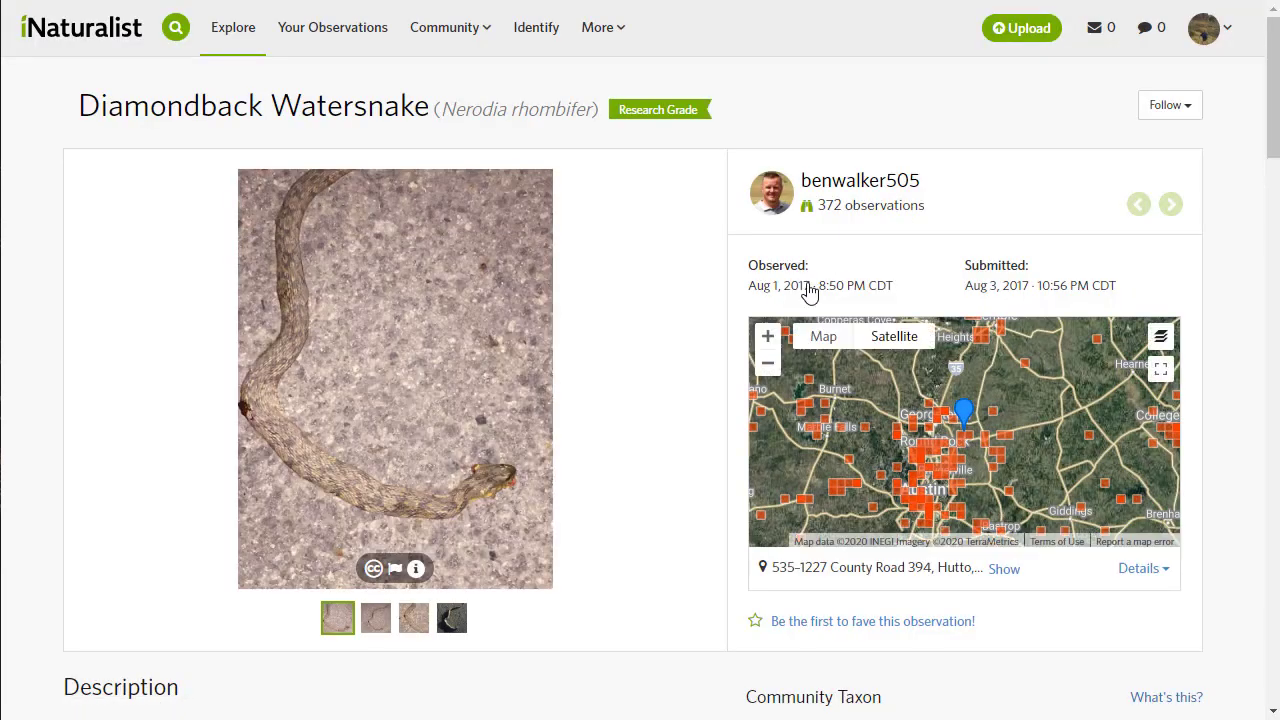
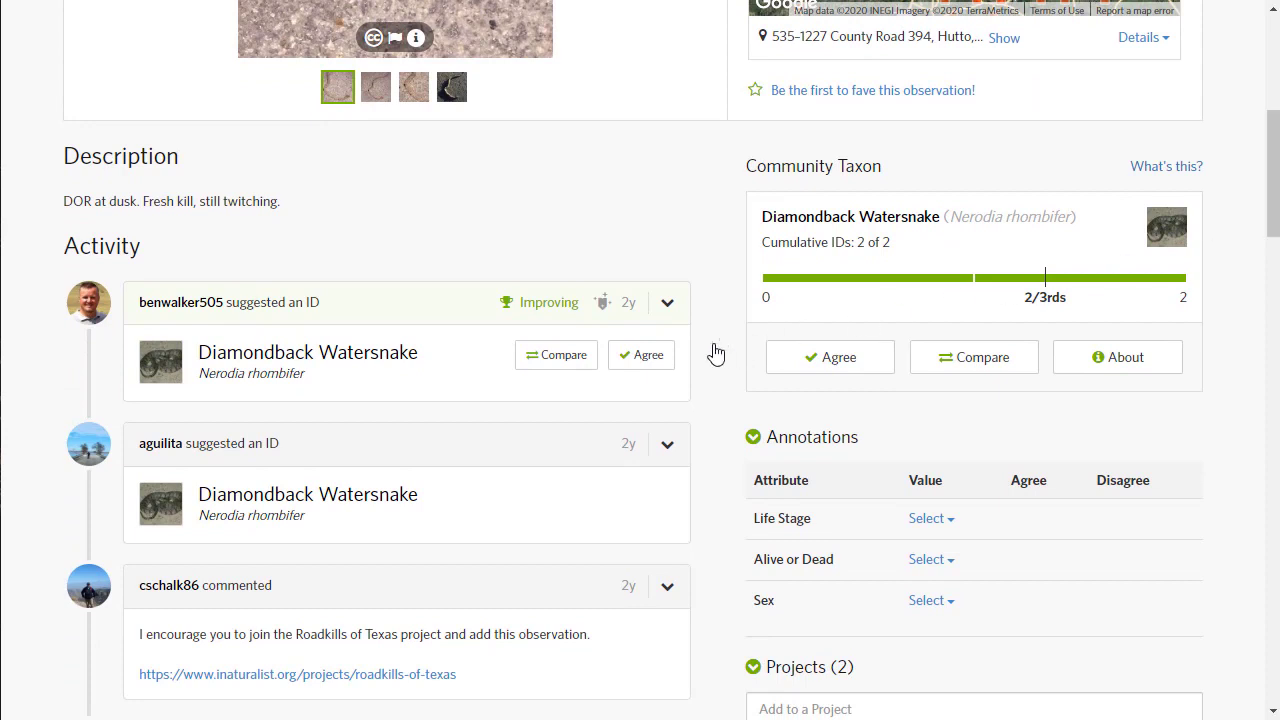
Agree with the observer's Diamondback Watersnake identification, and review the photo and Community Taxon
click(650, 362)
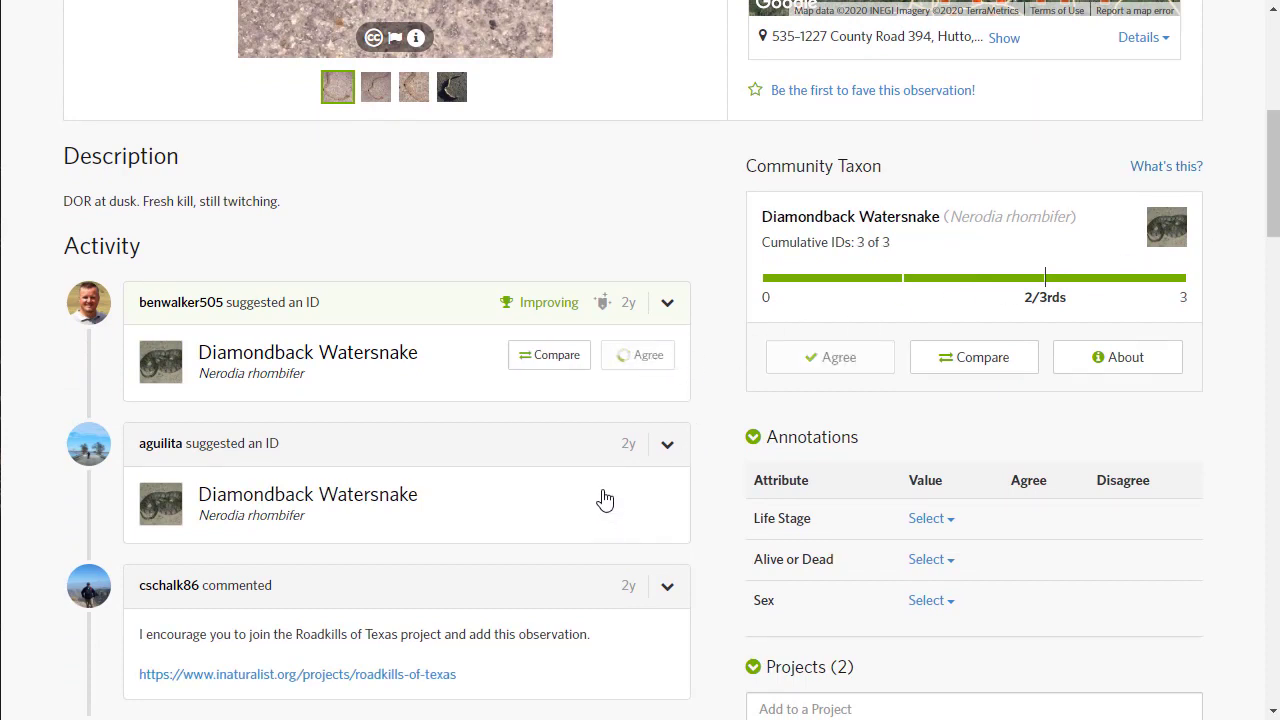
mouse_move(600, 268)
scroll(1275, 172, up, 5)
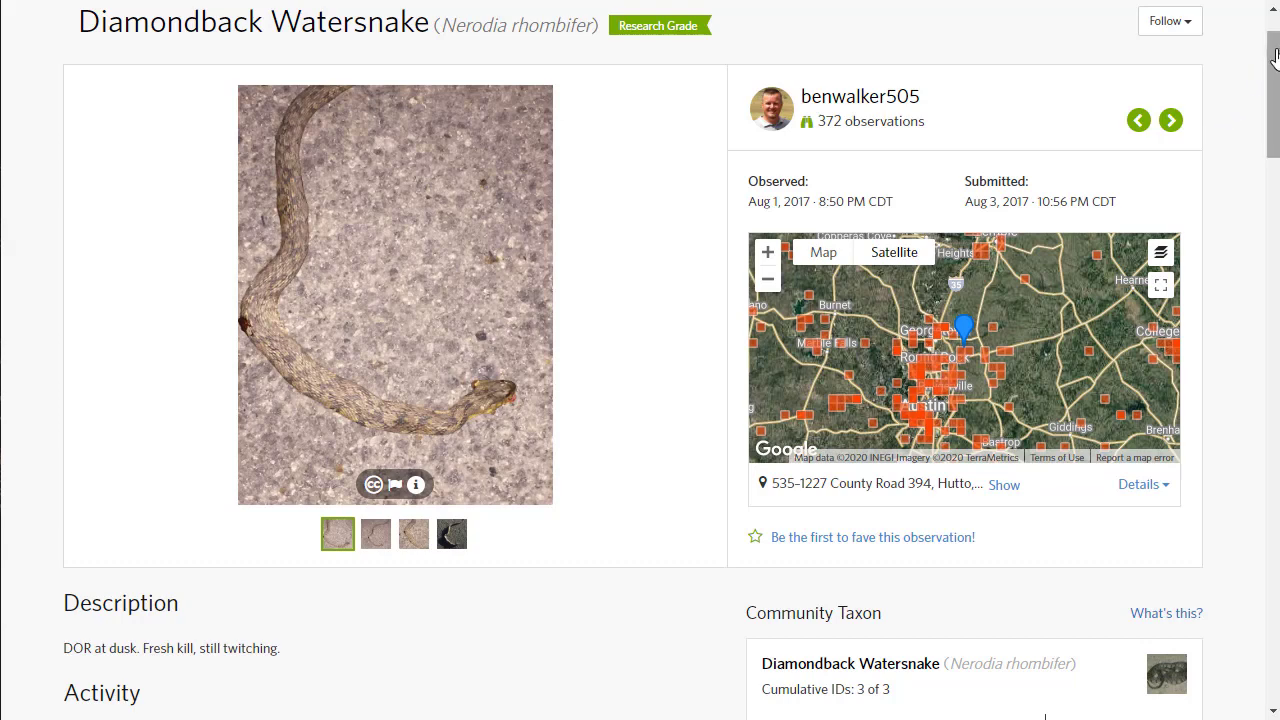
drag(1275, 57, 1275, 110)
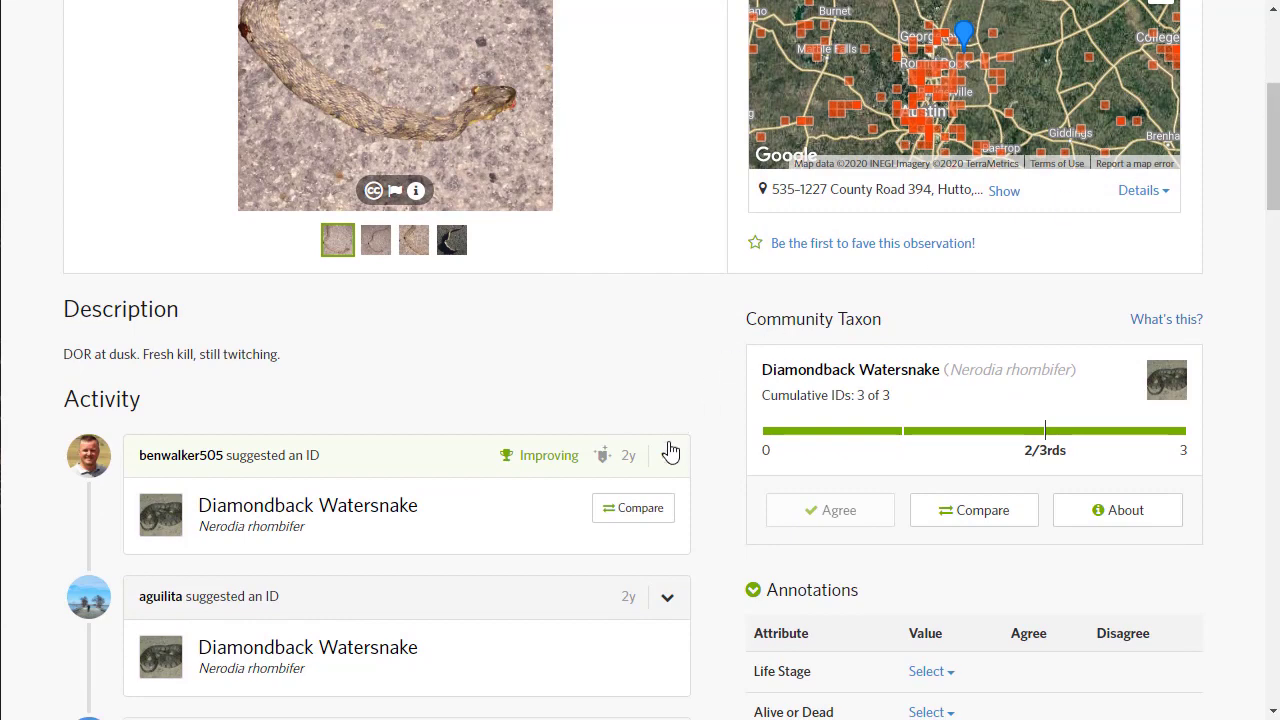
Compare the Diamondback Watersnake ID with the suggested species, and view the Diamondback Watersnake's reference photos and description
click(623, 512)
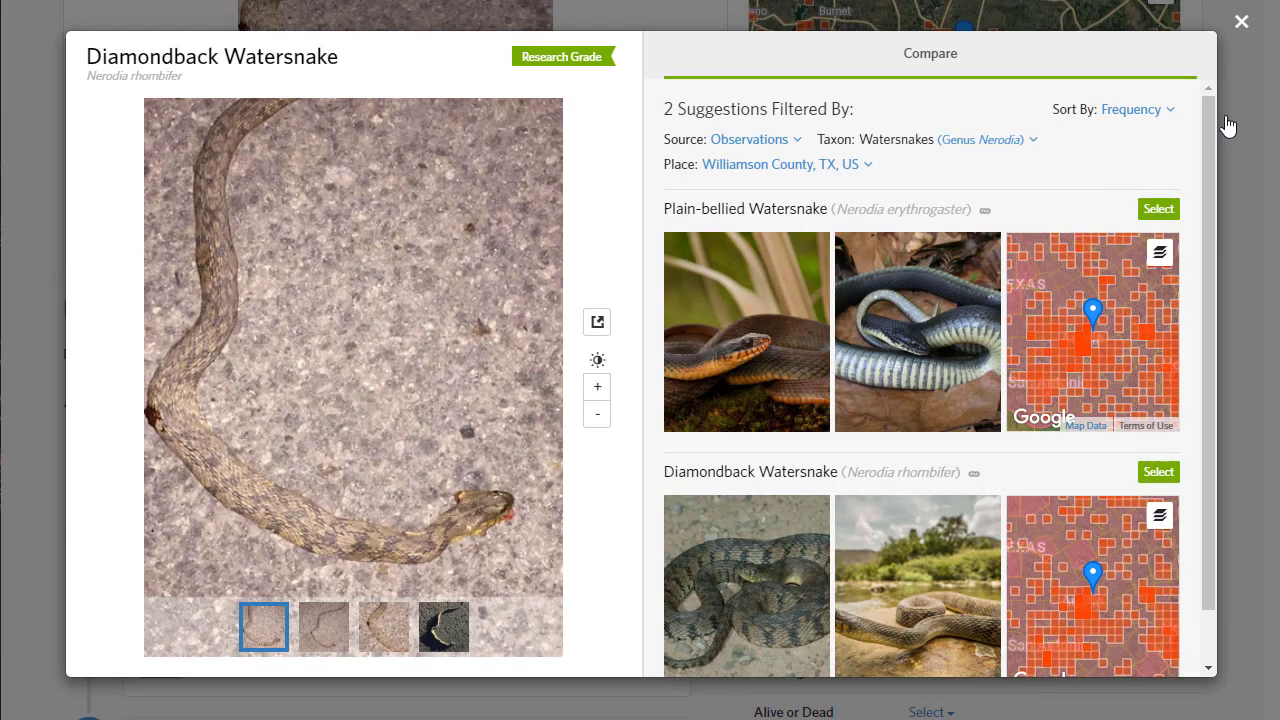
drag(1208, 128, 1228, 231)
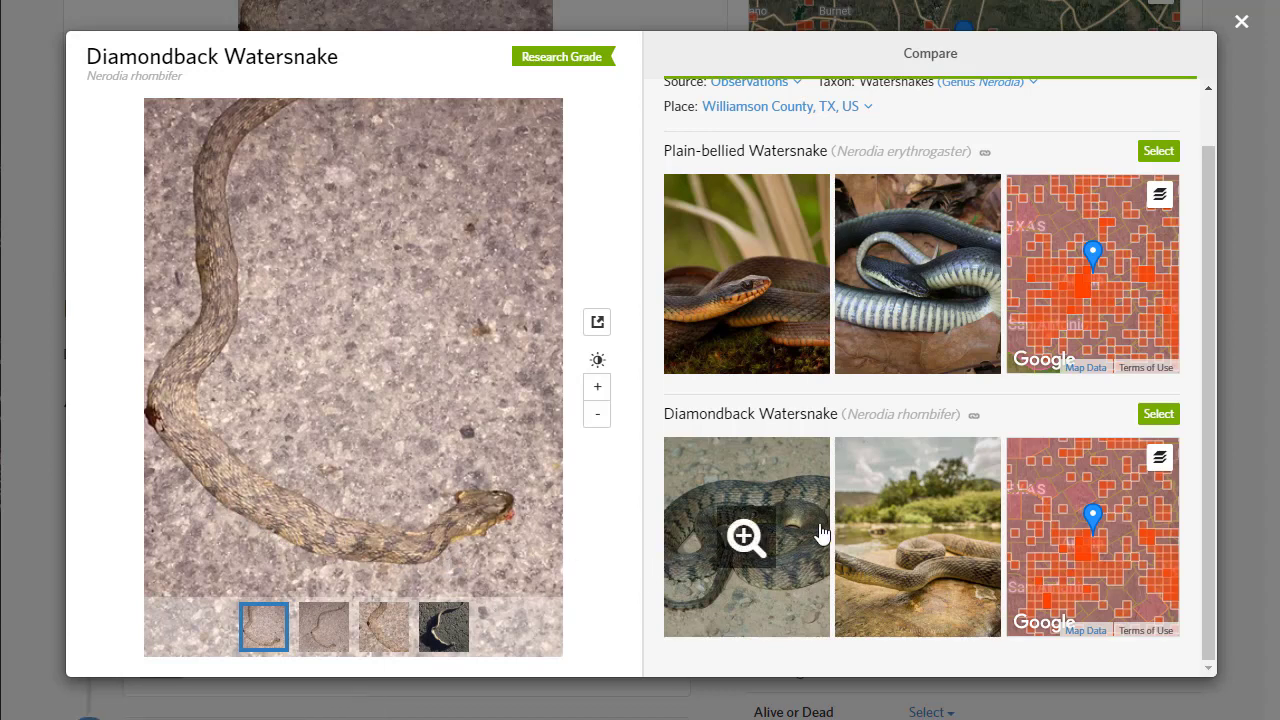
click(757, 557)
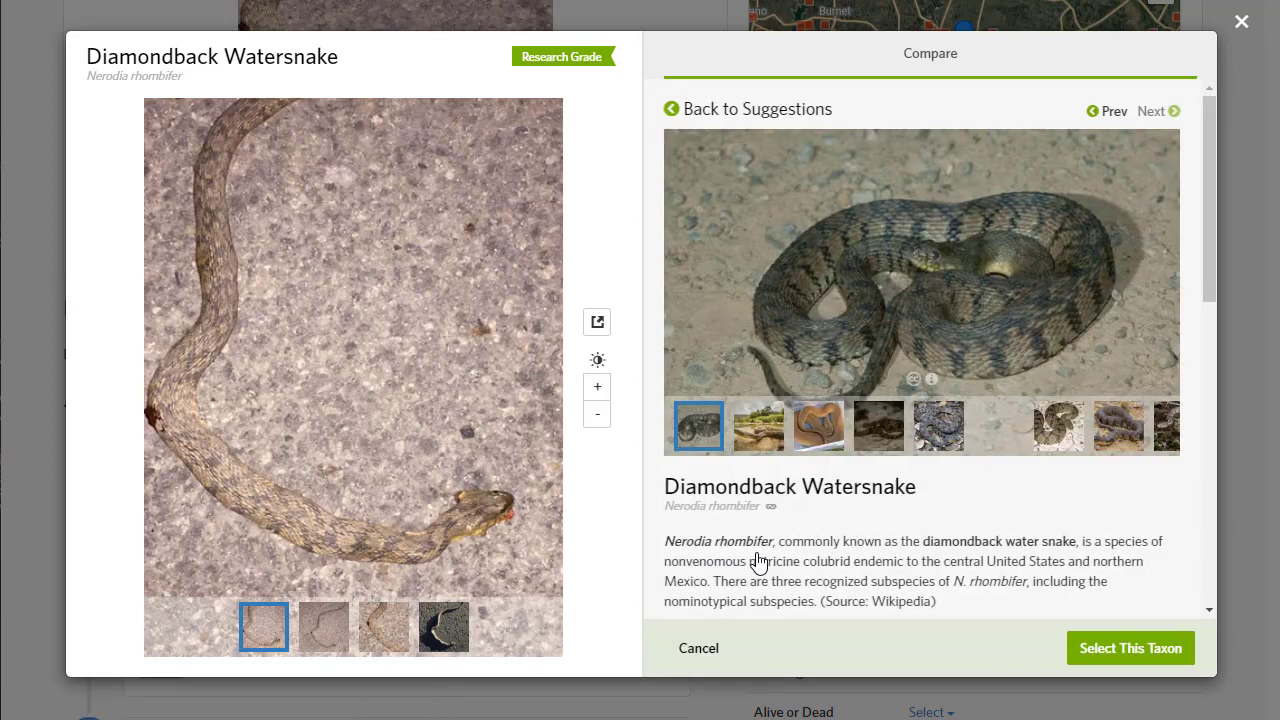
click(668, 112)
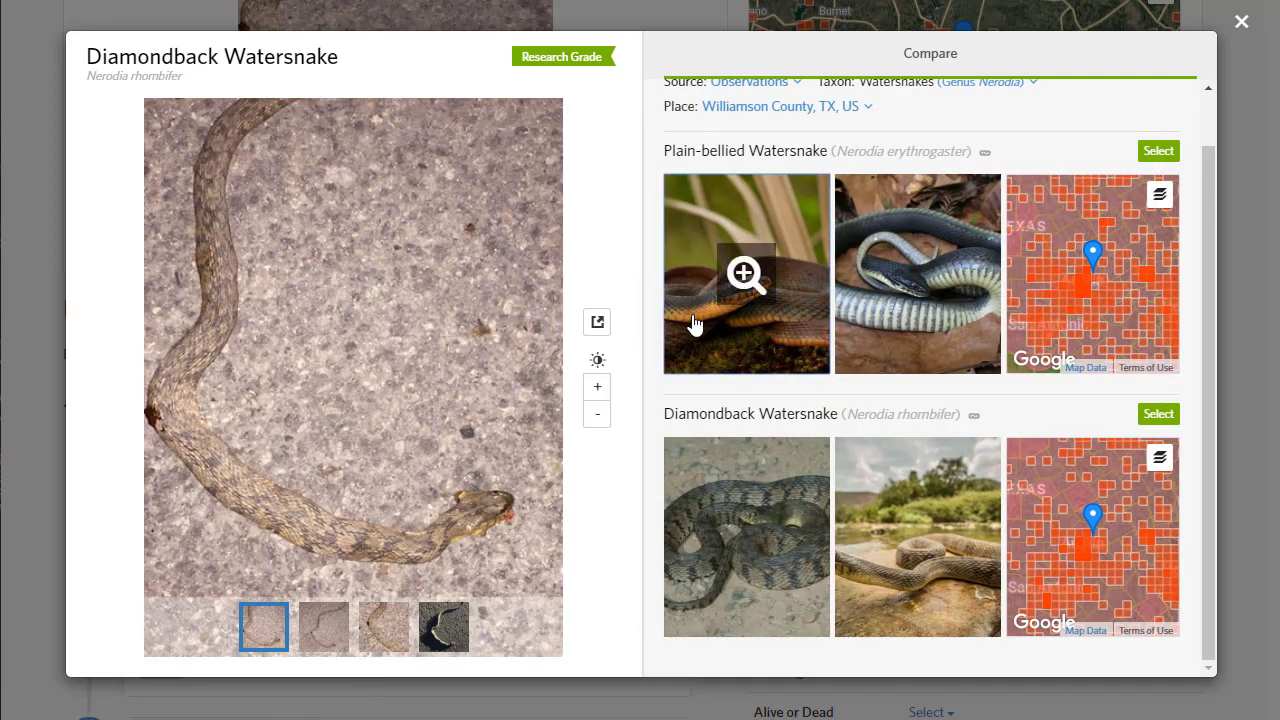
View the Plain-bellied Watersnake's reference photos and description, return to the suggestions, and close the comparison
click(694, 323)
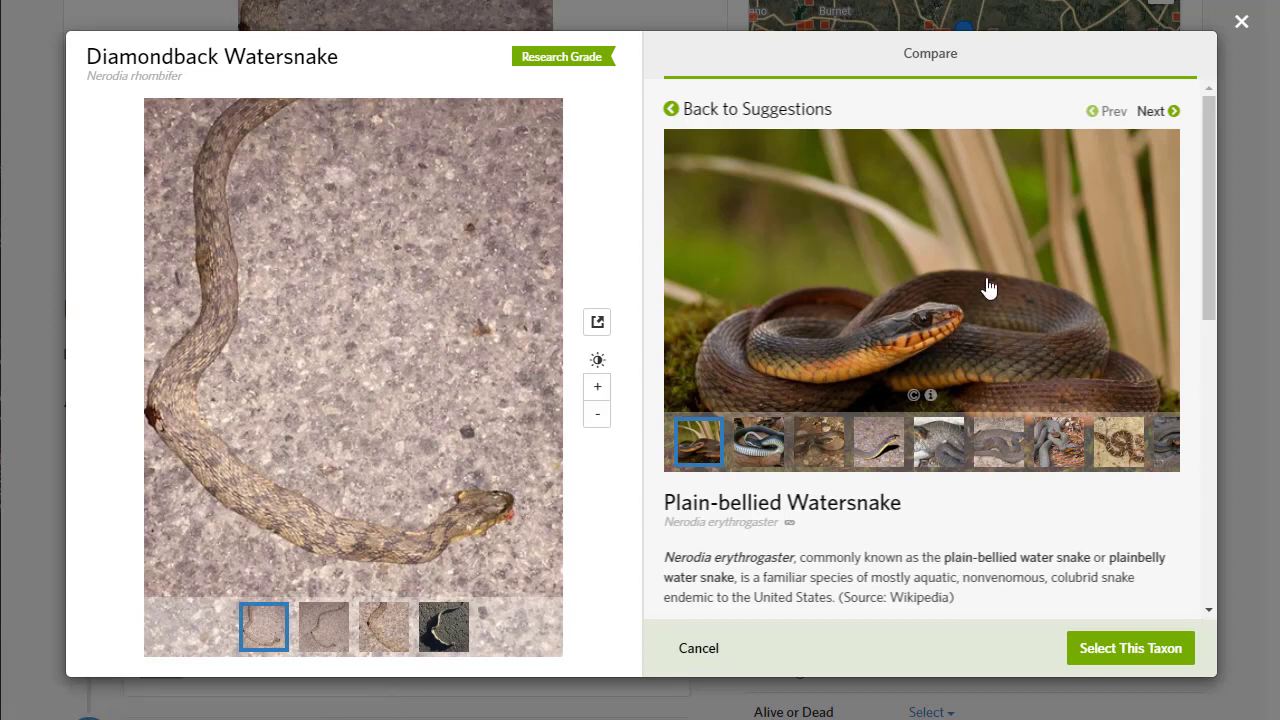
click(683, 112)
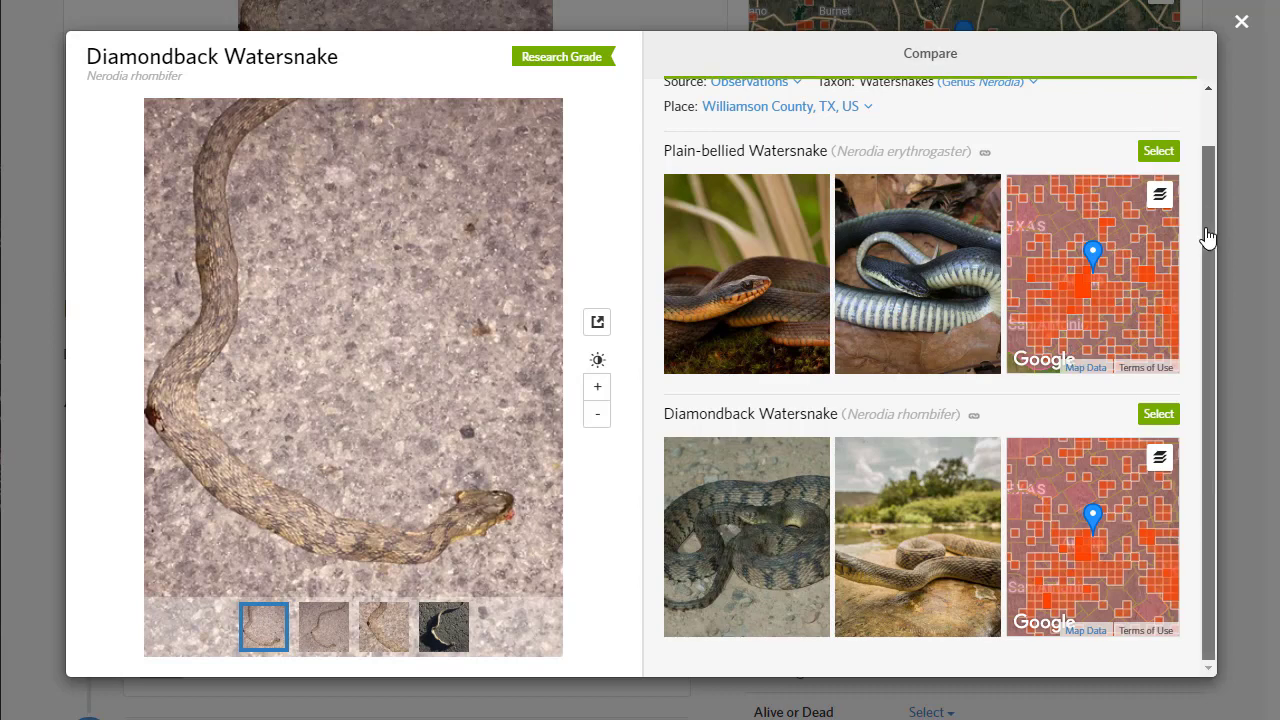
drag(1211, 243, 1191, 316)
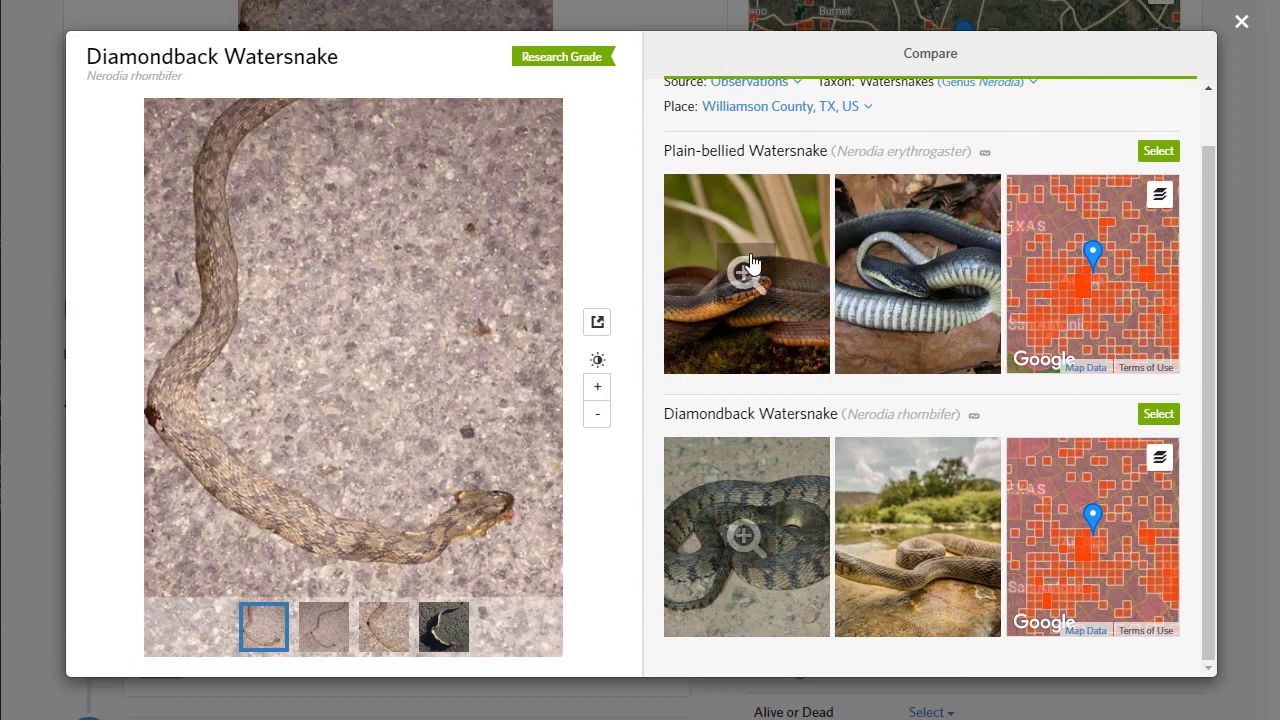
click(1241, 22)
scroll(592, 368, up, 4)
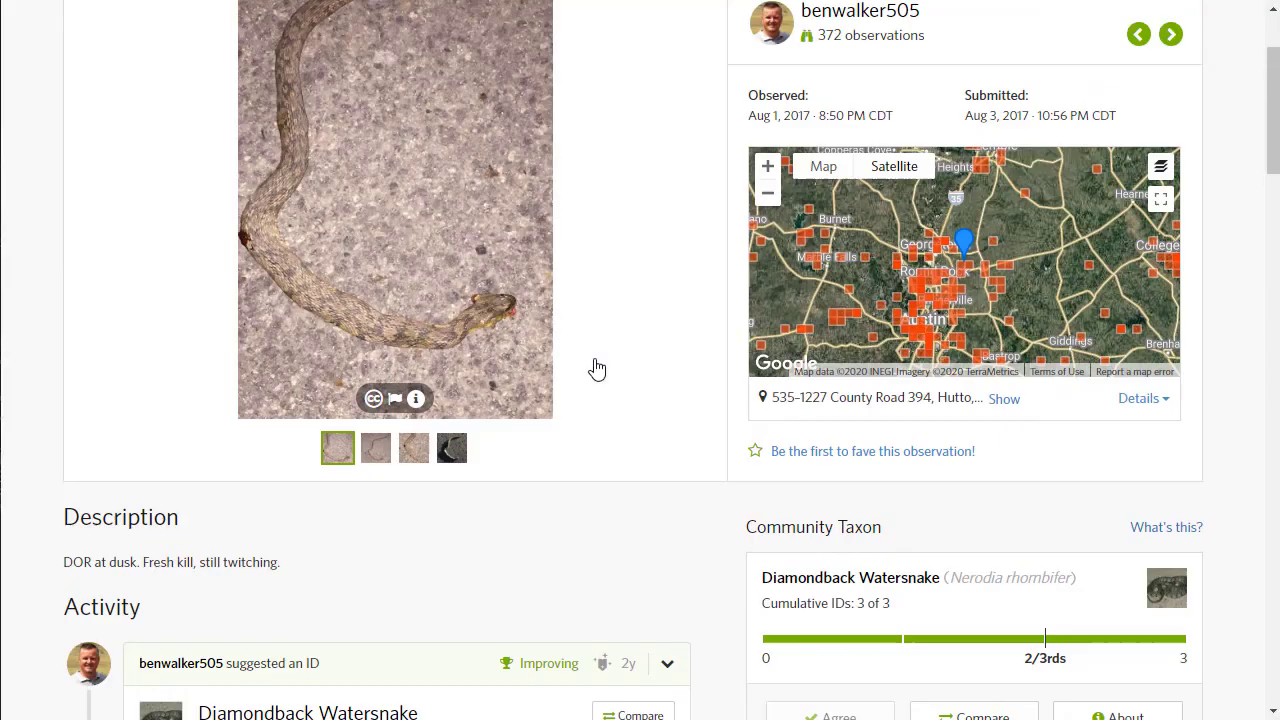